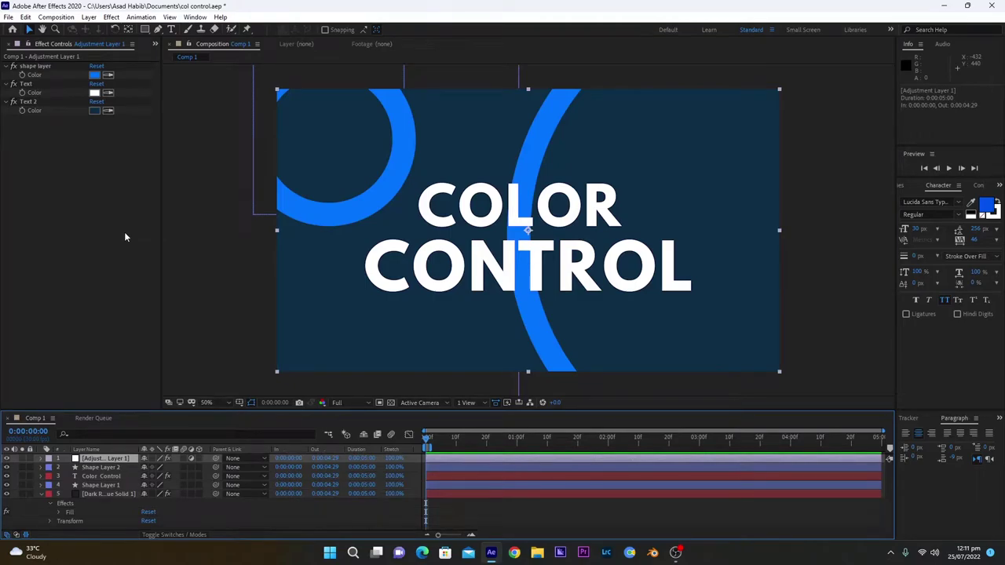
Set the shape layer color control on Adjustment Layer 1 to a darker blue
left_click(95, 76)
left_click_drag(733, 340, 857, 351)
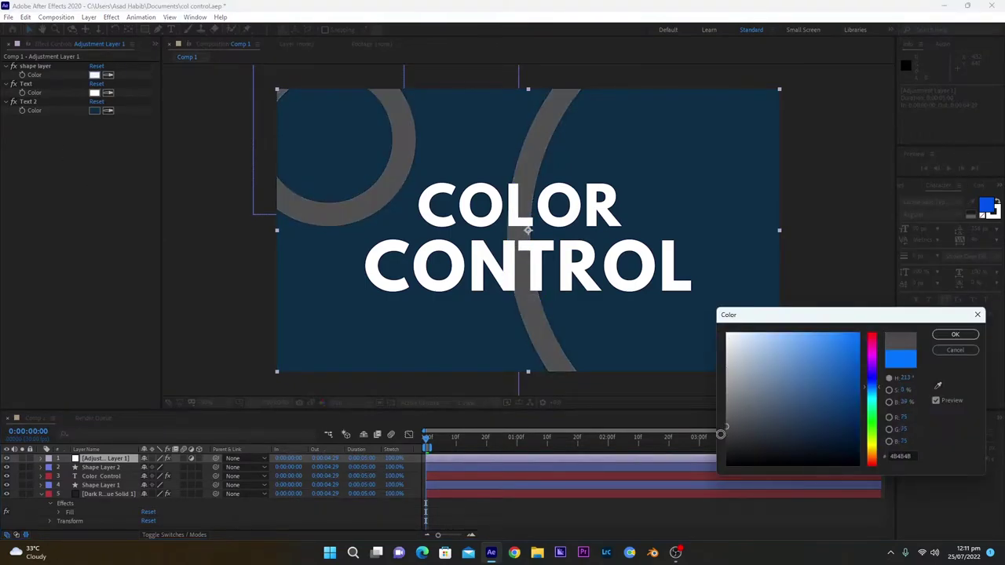
left_click(955, 334)
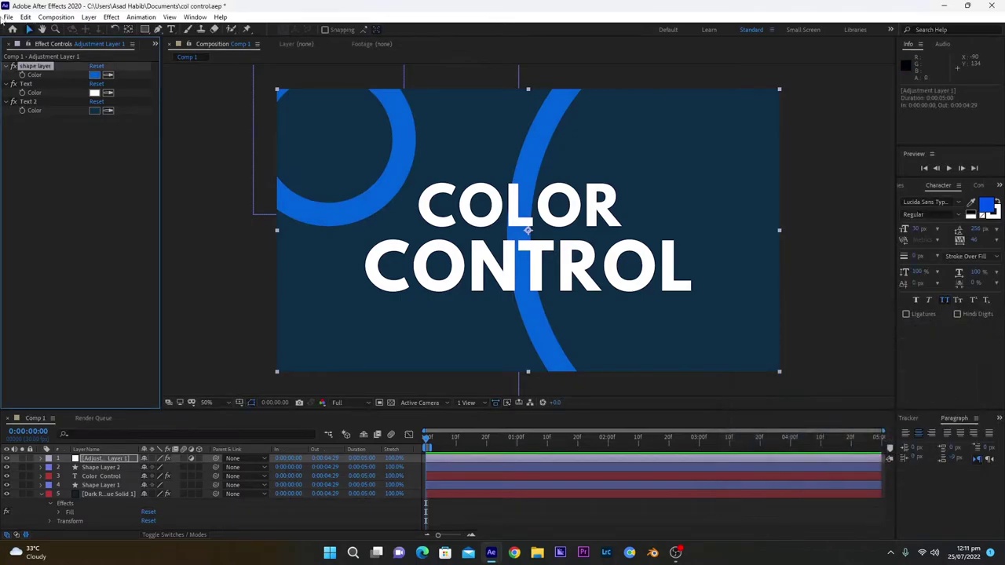
Try the dark navy 032A49 for the Text 2 color control on Adjustment Layer 1
left_click(117, 458)
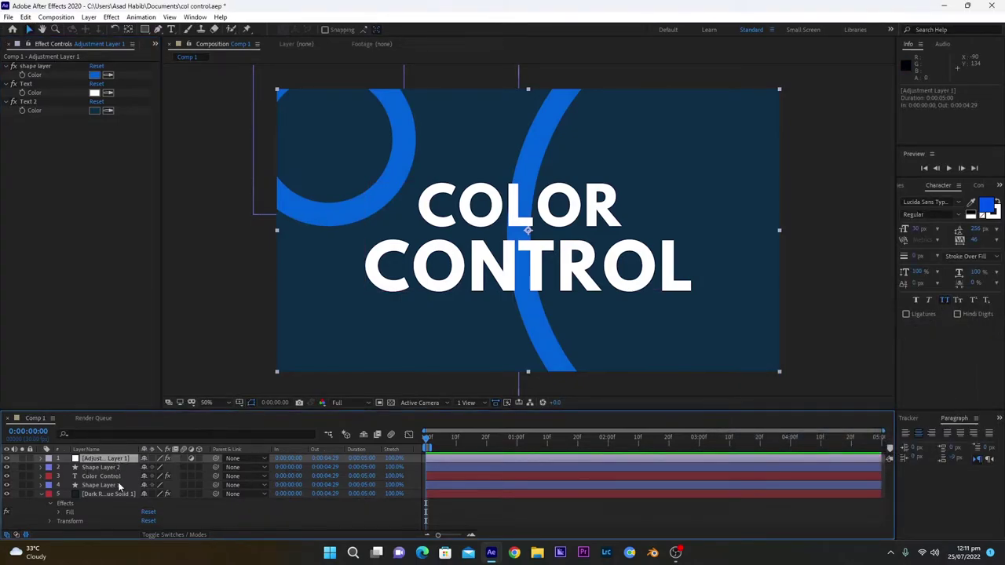
left_click(102, 476)
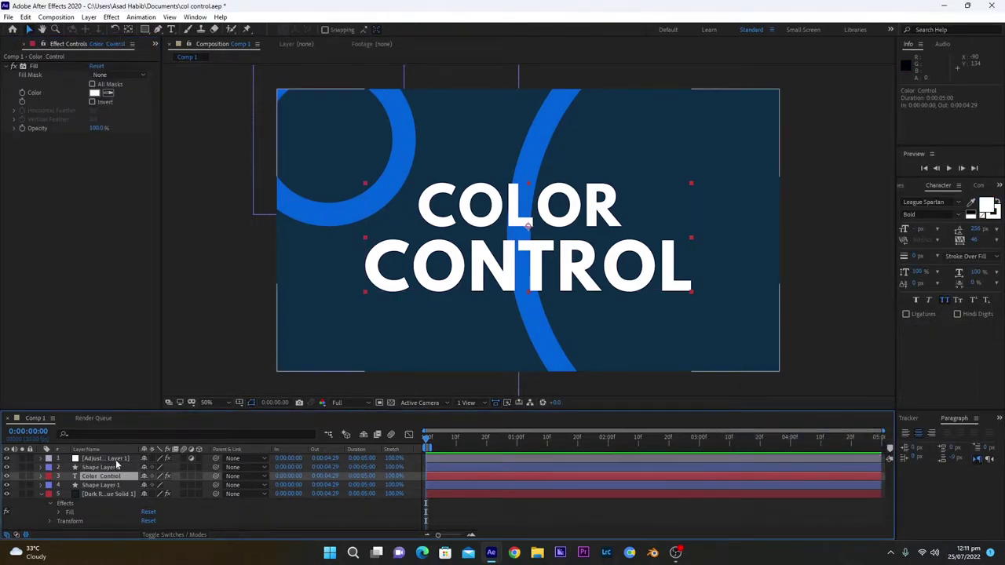
left_click(115, 459)
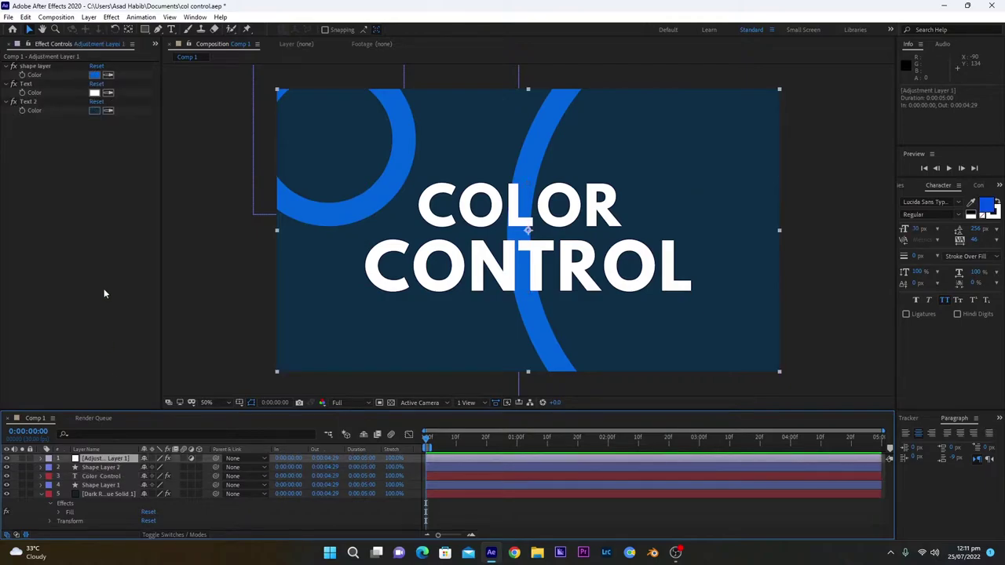
left_click(94, 109)
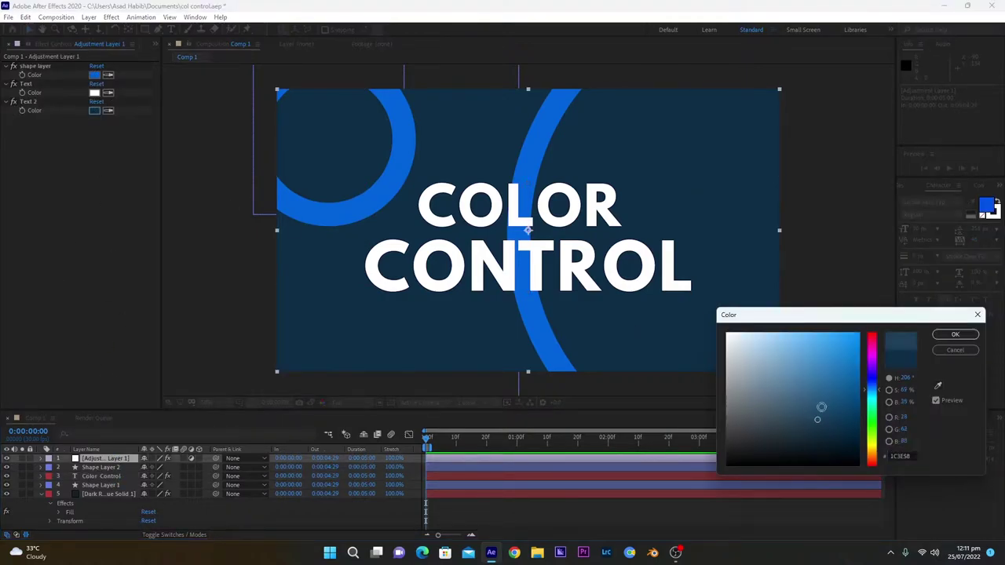
left_click_drag(817, 419, 854, 427)
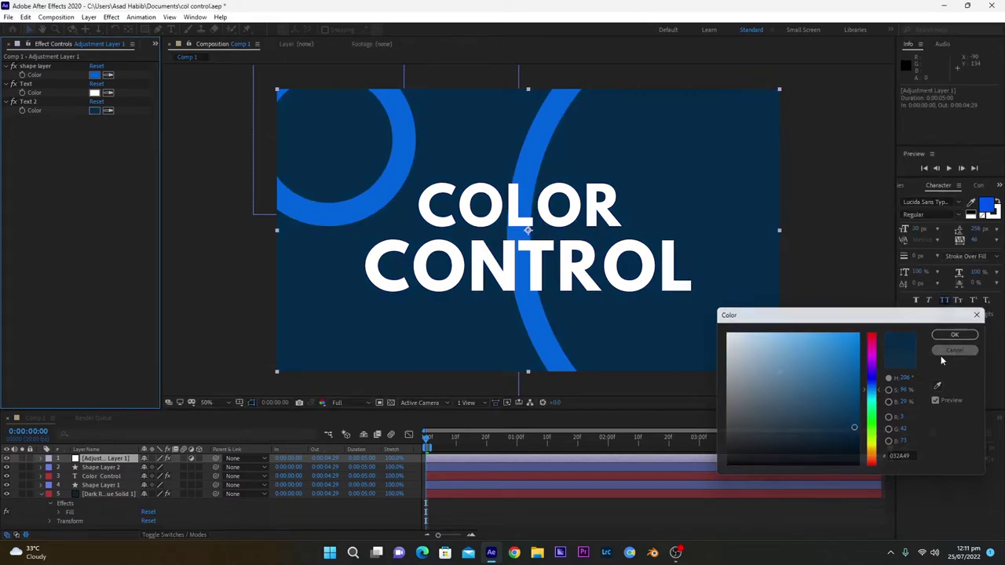
left_click(954, 334)
Set the Text color control on Adjustment Layer 1 to dark red
left_click(94, 92)
left_click(833, 412)
left_click(954, 334)
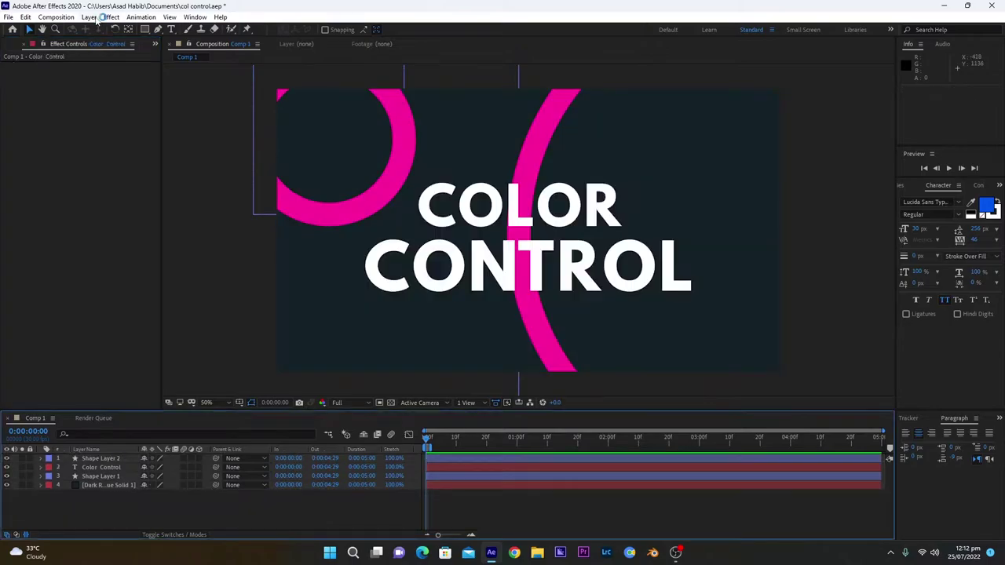
Add a new adjustment layer above the shape, text and solid layers
left_click(94, 17)
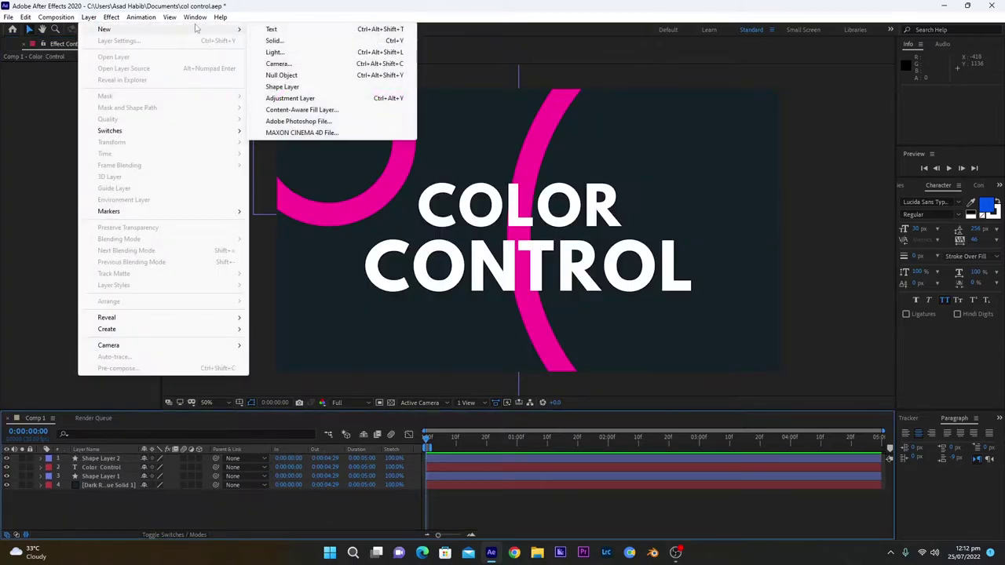
left_click(88, 18)
left_click(89, 18)
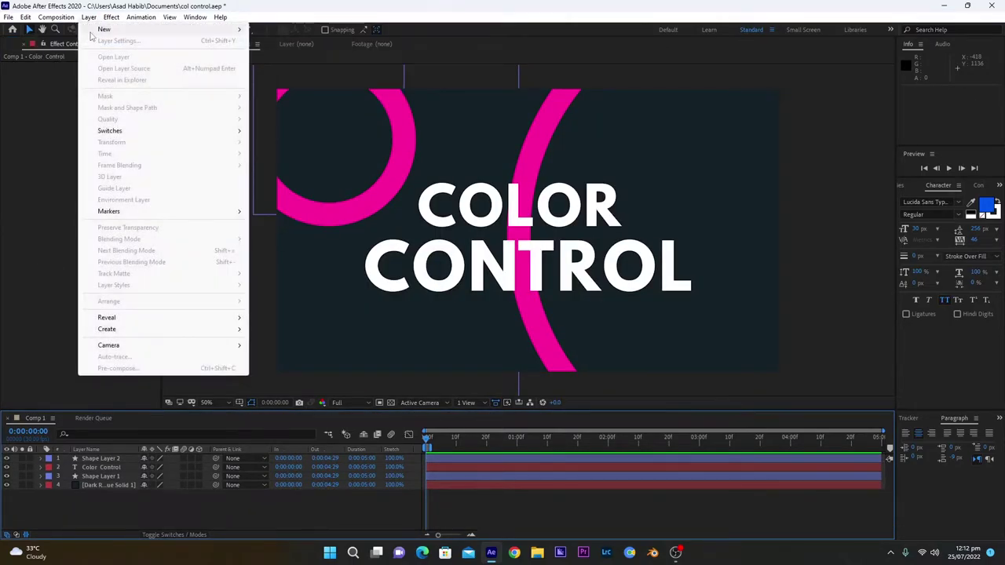
mouse_move(105, 29)
left_click(290, 98)
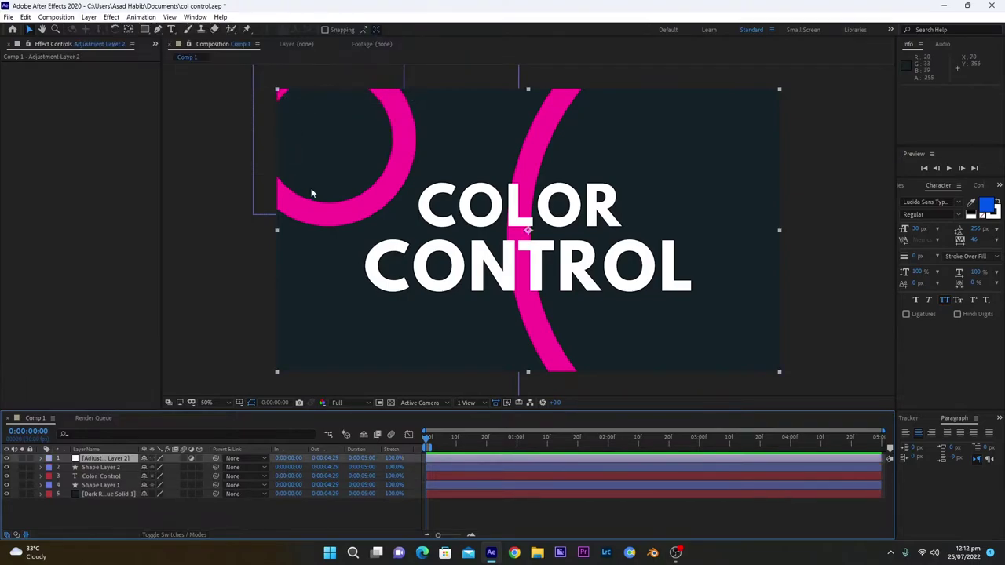
Apply the Color Control expression effect to the new adjustment layer
left_click(111, 17)
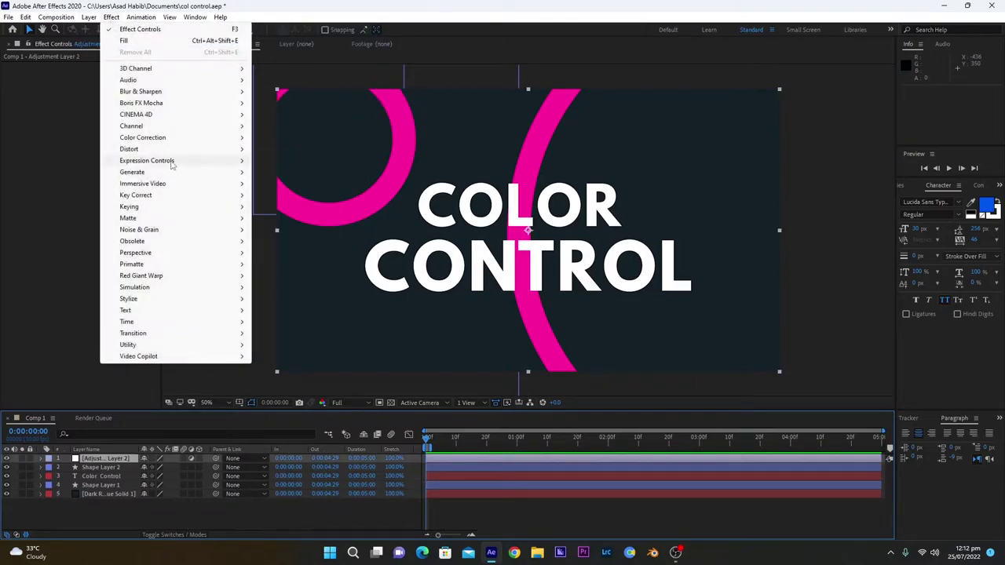
mouse_move(187, 166)
left_click(292, 195)
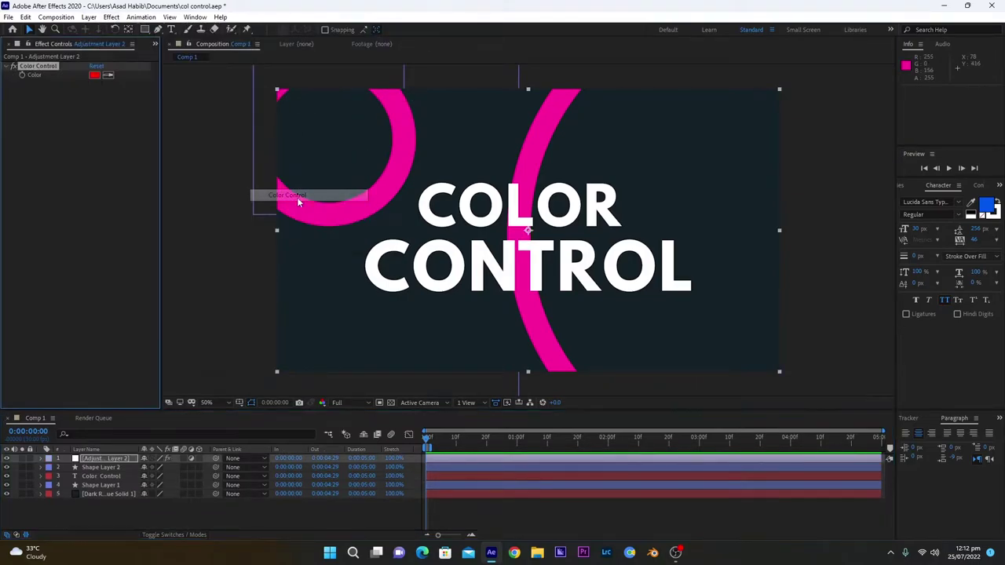
left_click(94, 75)
left_click_drag(770, 397, 845, 356)
left_click(958, 350)
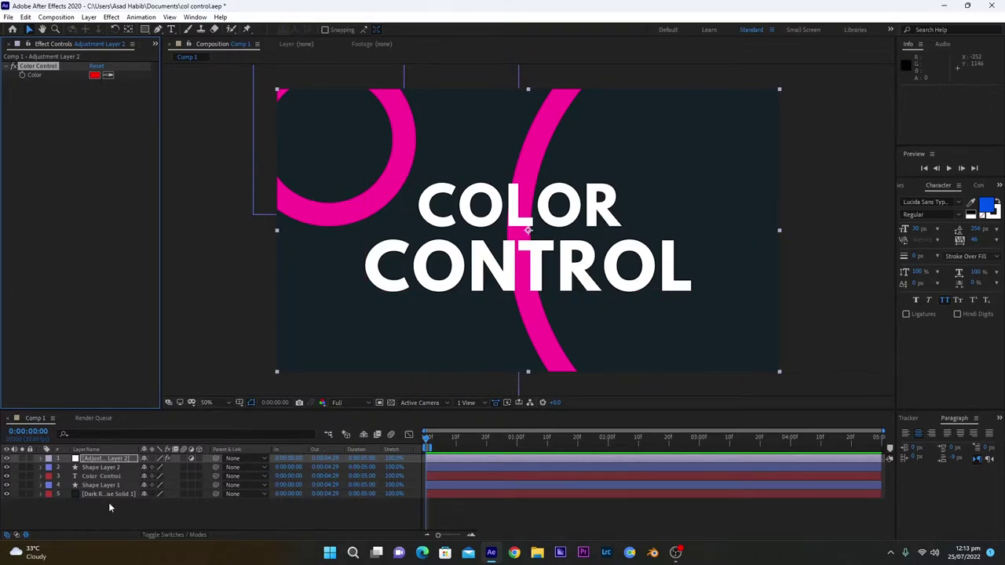
Remove the old expression from the Ellipse 1 stroke color of Shape Layer 2 and enable a new expression on it
left_click(41, 467)
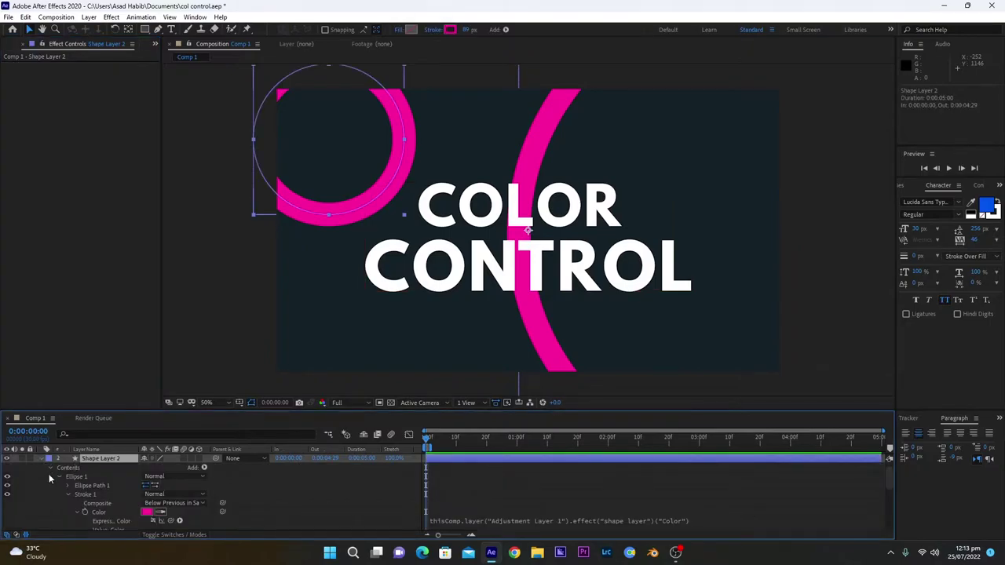
left_click(58, 476)
left_click(51, 478)
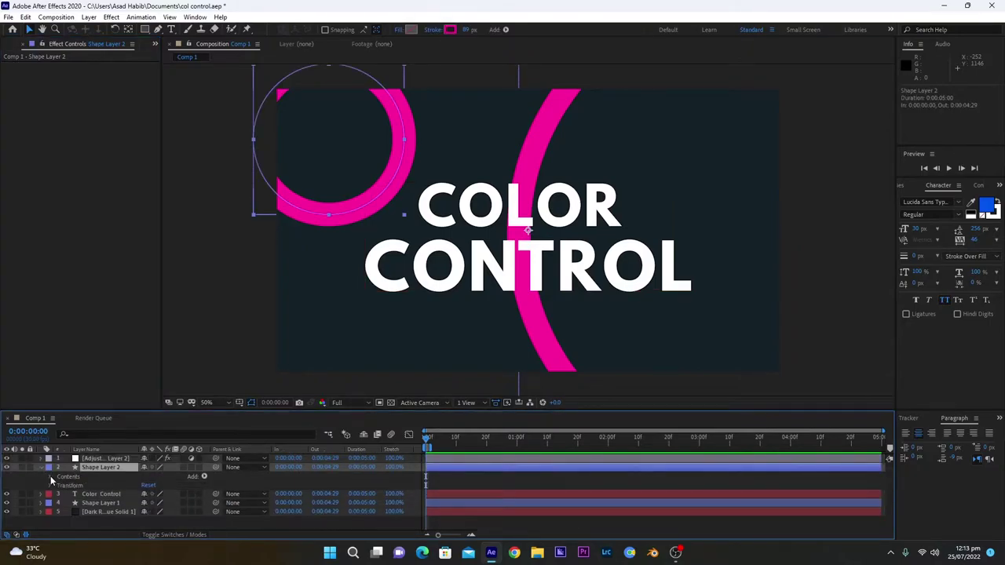
left_click(52, 477)
left_click(62, 485)
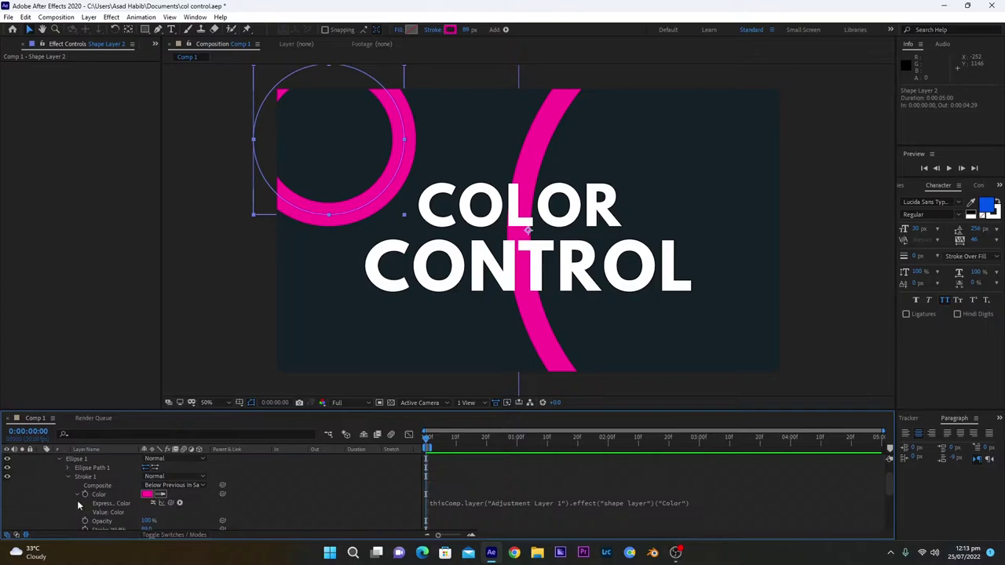
left_click(76, 476)
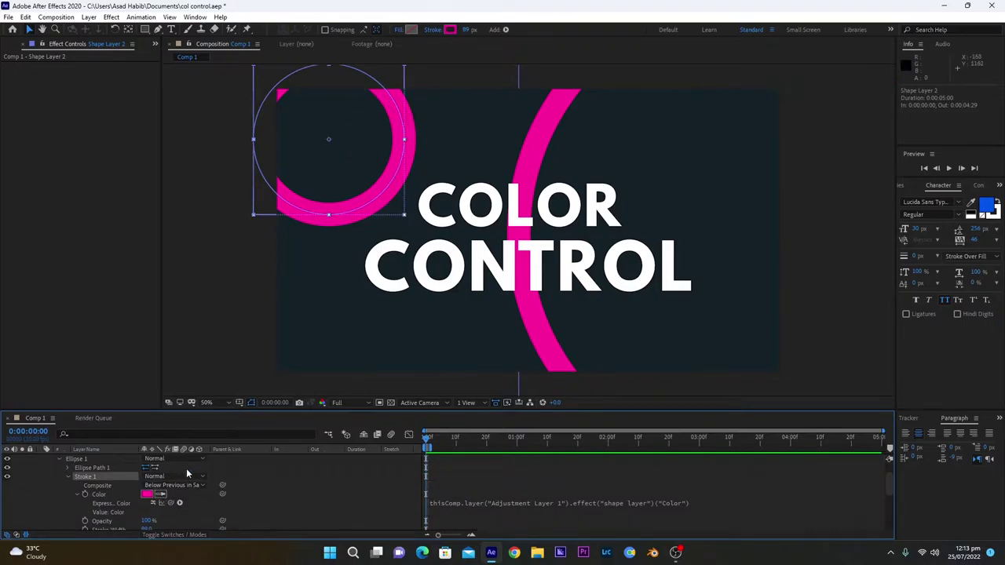
left_click(78, 494)
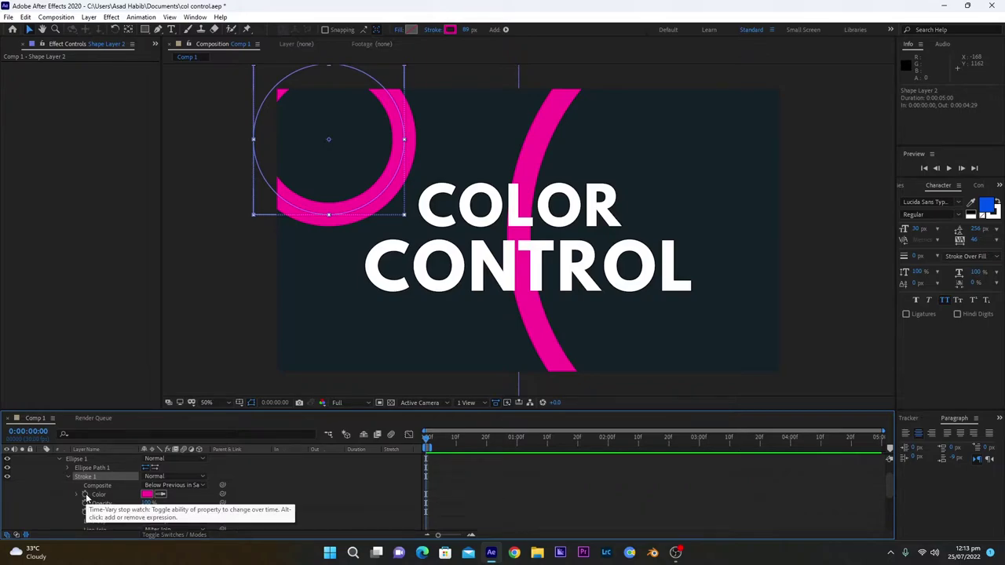
left_click(77, 495)
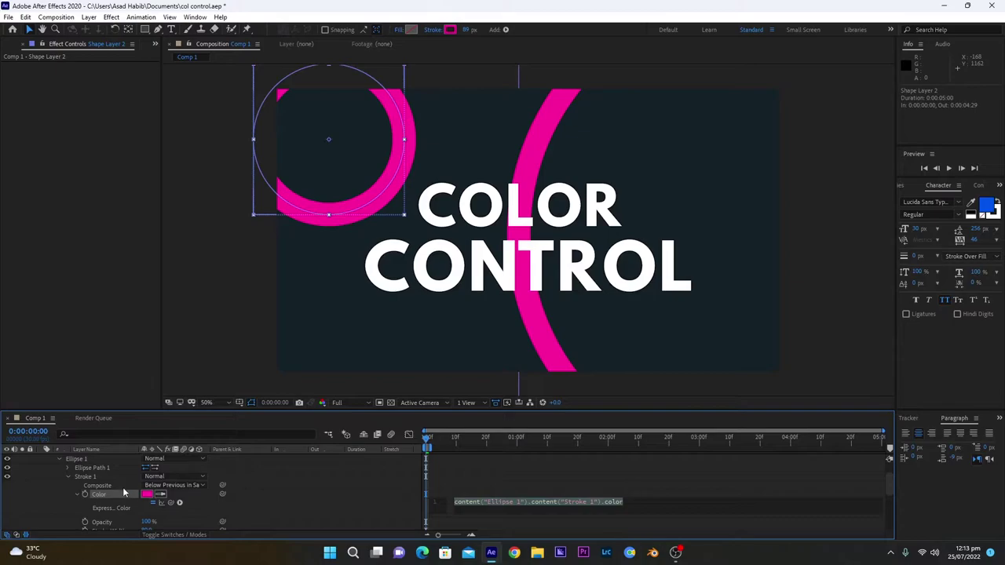
Lock the effect controls to Adjustment Layer 2 and select Shape Layer 2 again
scroll(118, 485, "up", 2)
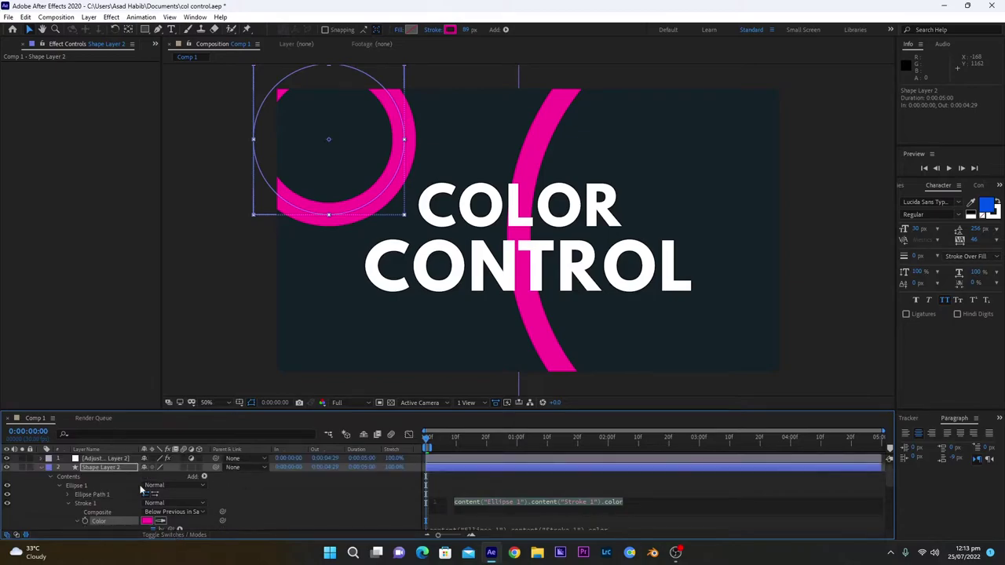
left_click(118, 459)
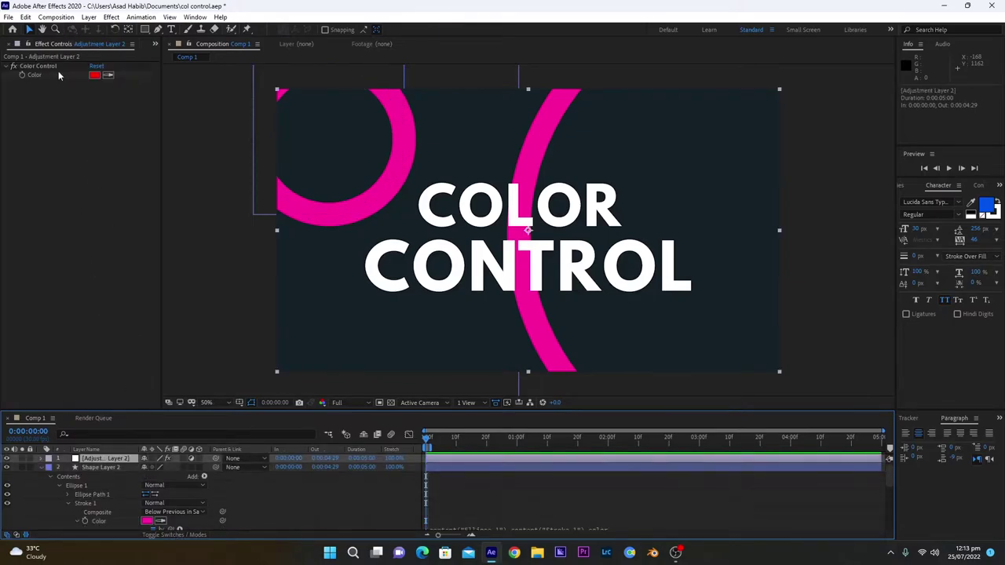
left_click(33, 48)
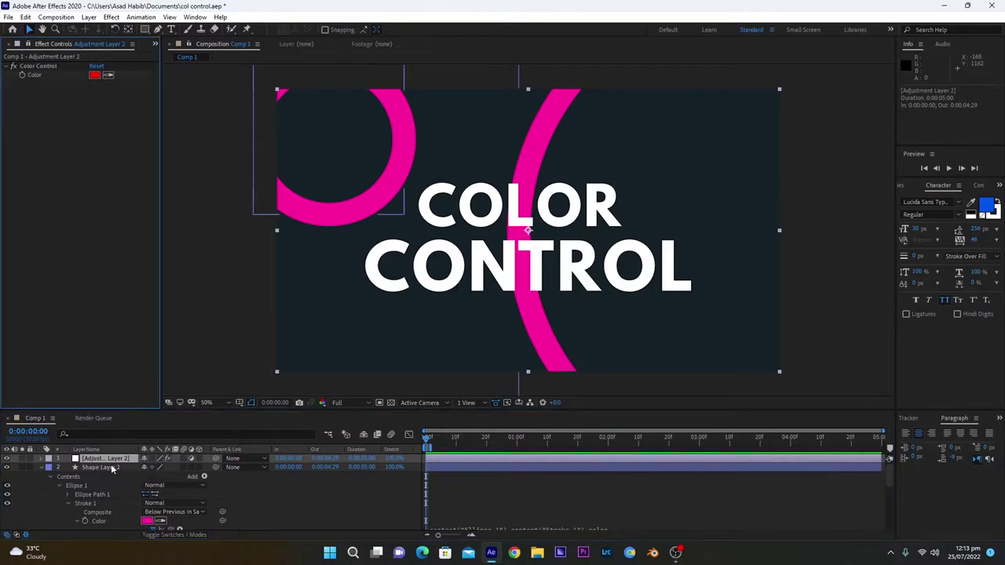
left_click(281, 93)
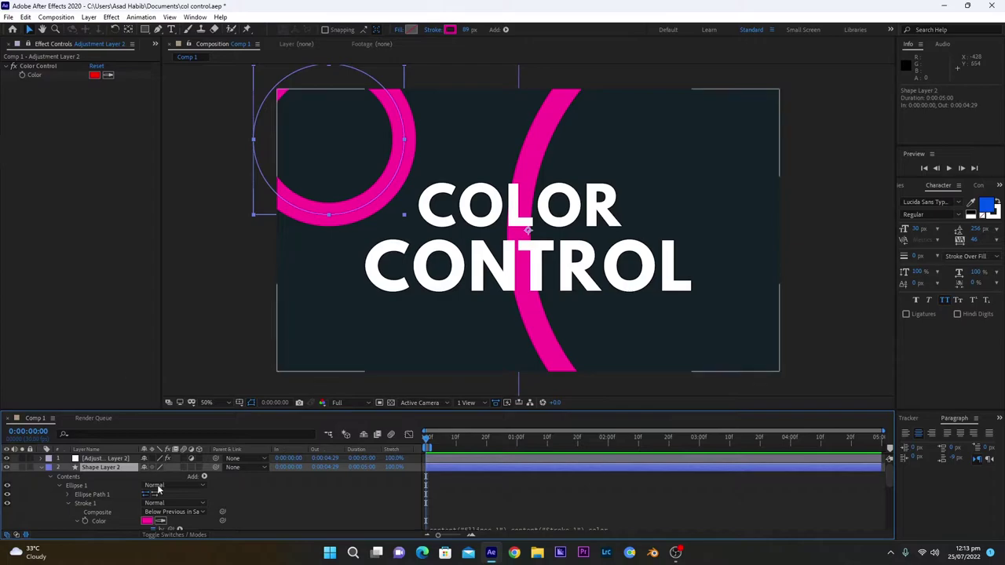
Link Shape Layer 2's stroke color expression to the Color Control color of Adjustment Layer 2 with the pick whip
scroll(157, 502, "down", 3)
left_click_drag(168, 479, 36, 74)
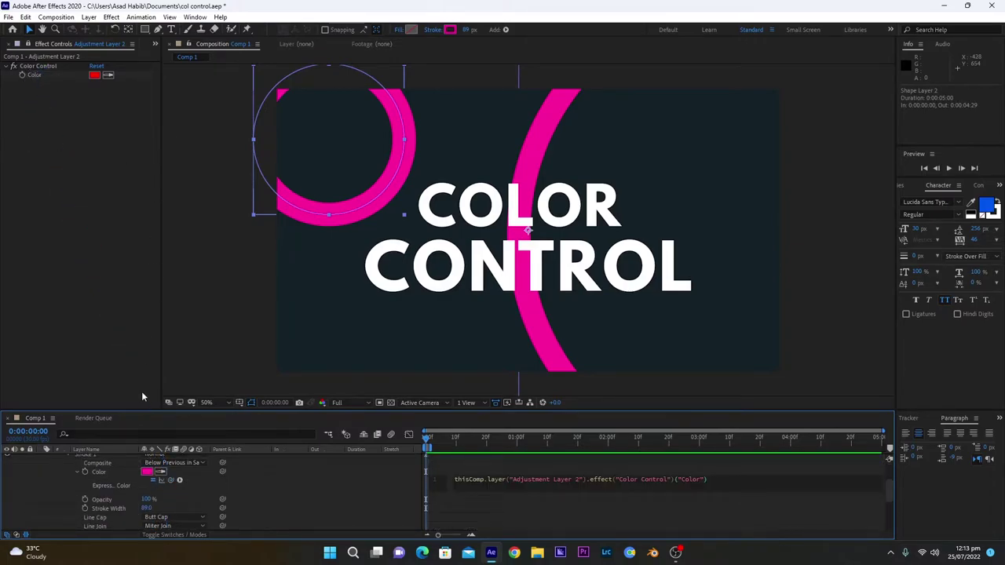
left_click(297, 497)
scroll(235, 487, "up", 3)
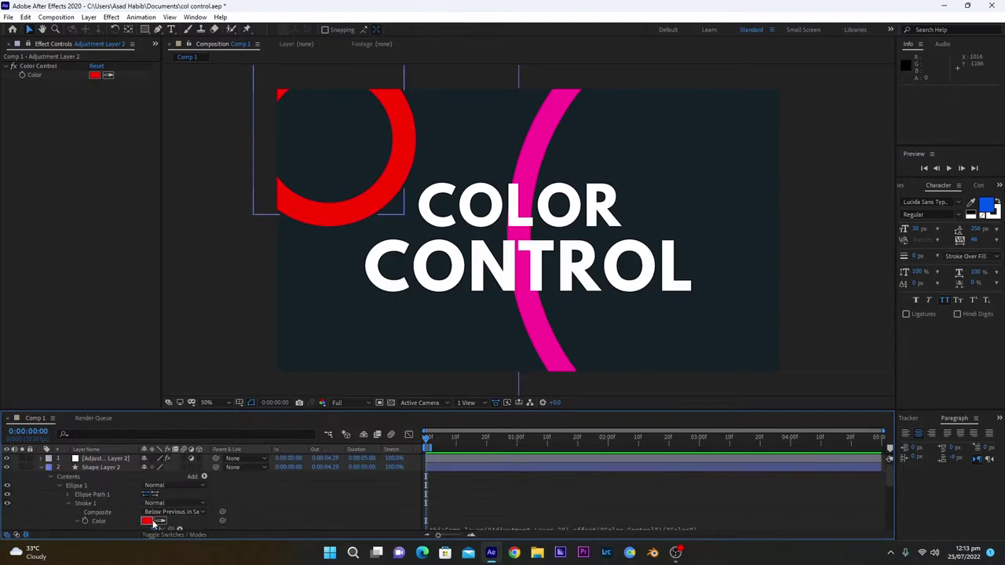
Set the Color Control color on Adjustment Layer 2 to light blue 00AEFF
left_click(94, 74)
left_click_drag(785, 369, 882, 329)
left_click(878, 393)
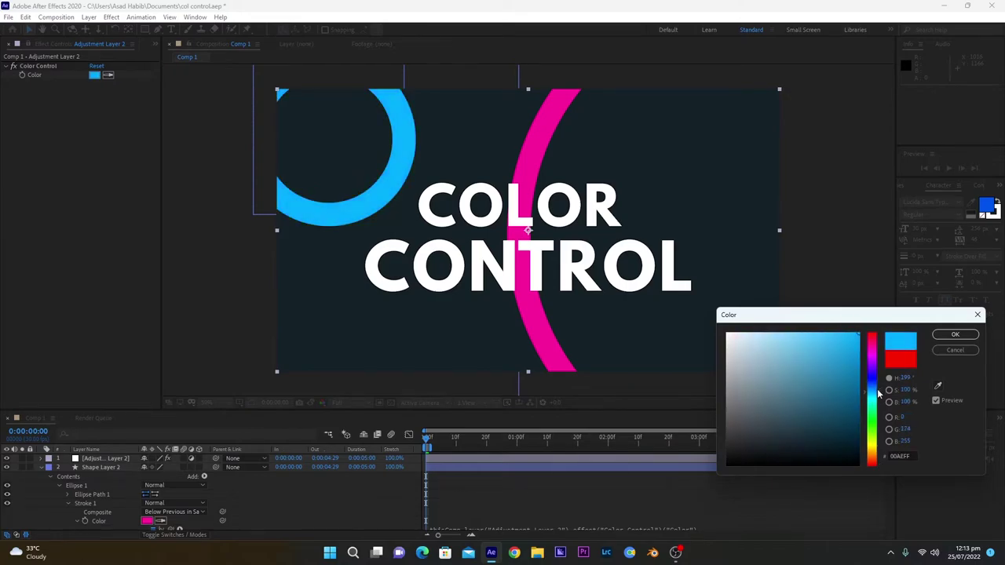
left_click(955, 334)
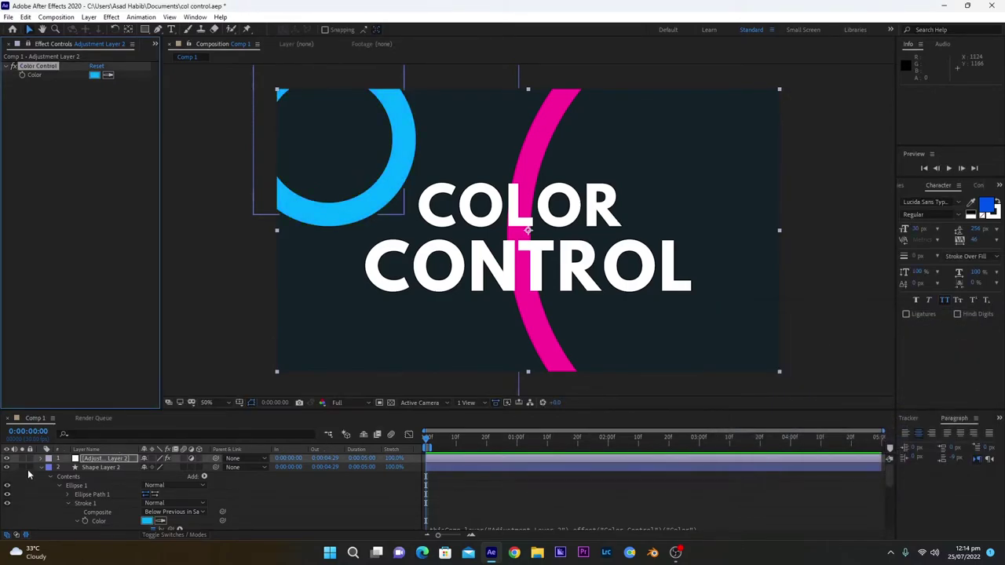
Link the Ellipse 1 stroke color of Shape Layer 1 to Adjustment Layer 2's Color Control color with a pick-whipped expression
left_click(42, 467)
left_click(100, 484)
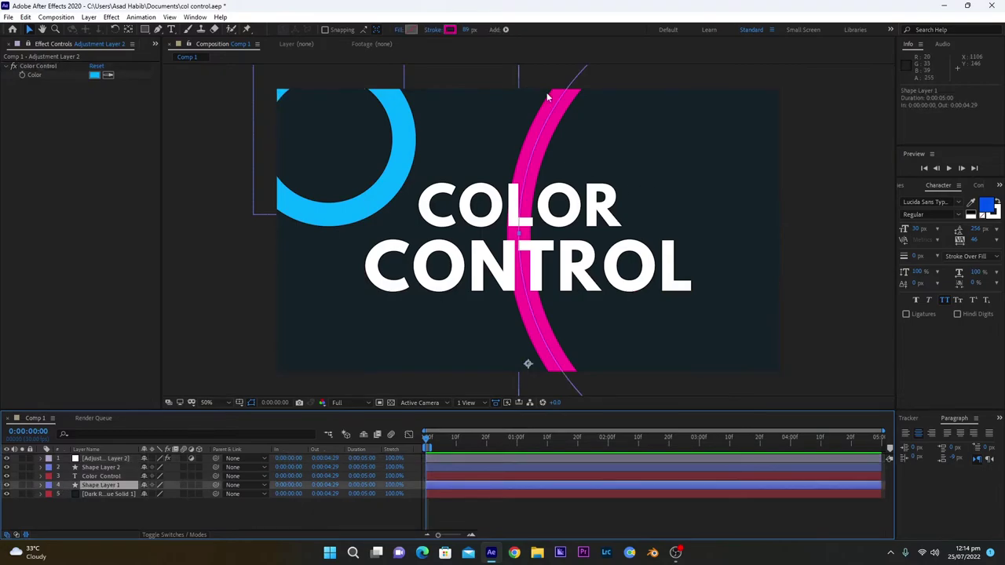
key("e")
key("e")
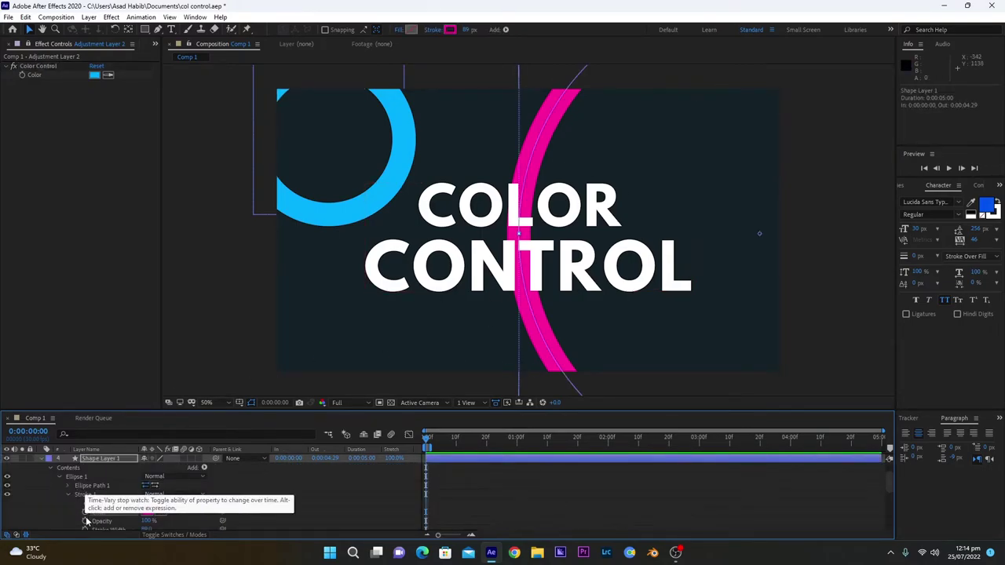
left_click(85, 512, "alt")
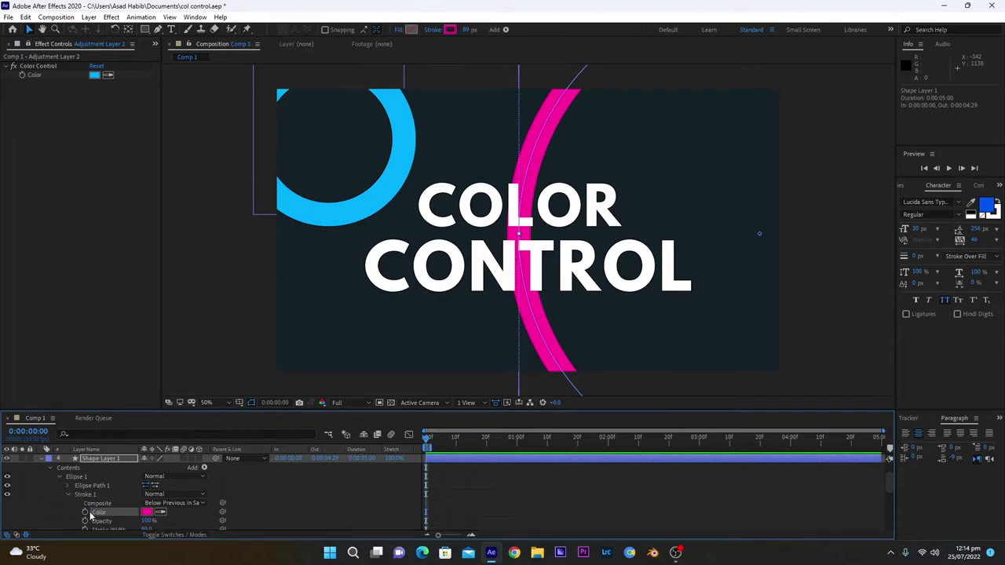
left_click(86, 512, "alt")
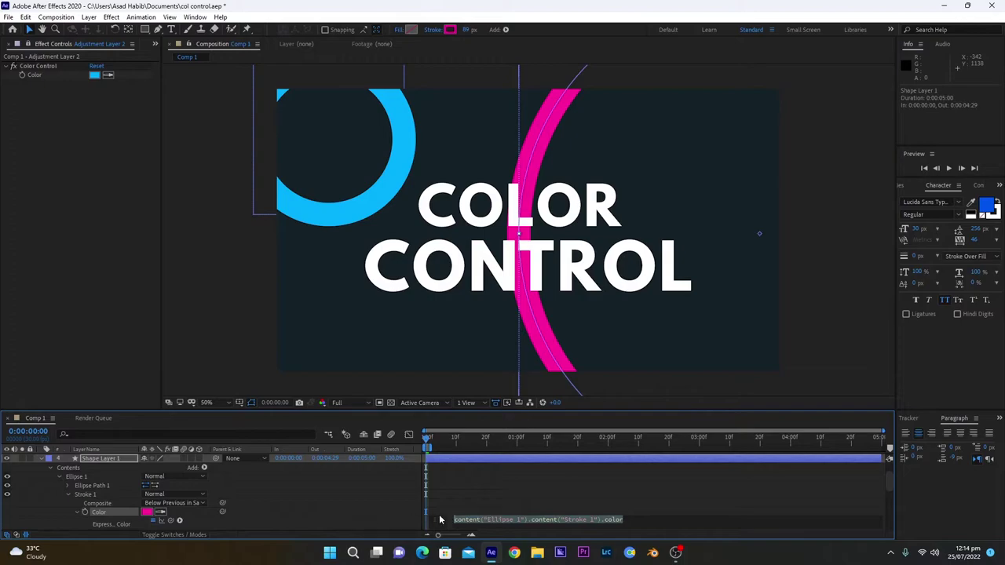
left_click_drag(169, 523, 36, 74)
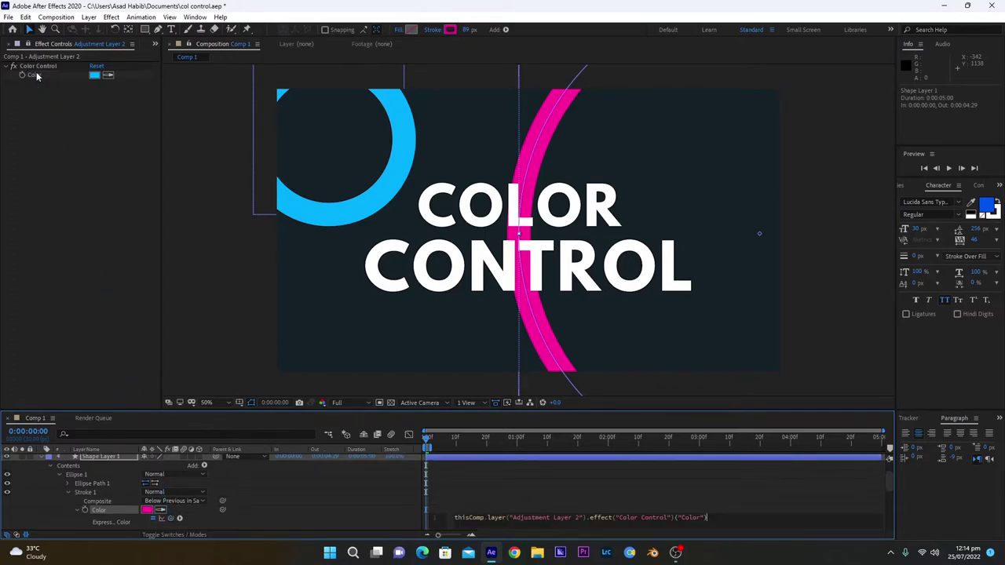
left_click(320, 483)
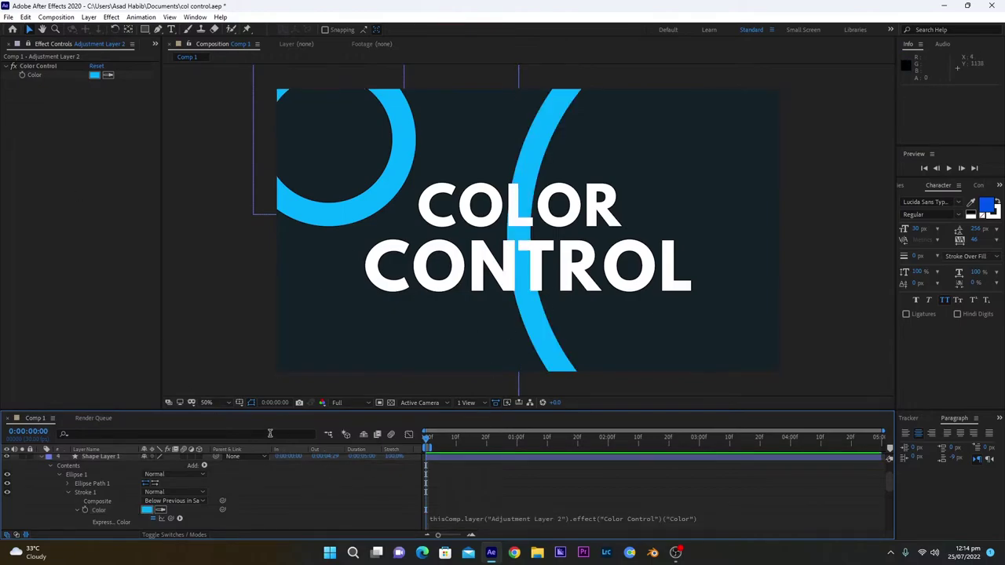
left_click(97, 76)
mouse_move(772, 428)
left_mouse_down()
mouse_move(840, 357)
mouse_move(838, 373)
left_mouse_up()
left_click(975, 352)
Collapse Shape Layer 1 and expand the properties of the Color Control text layer
left_click(47, 485)
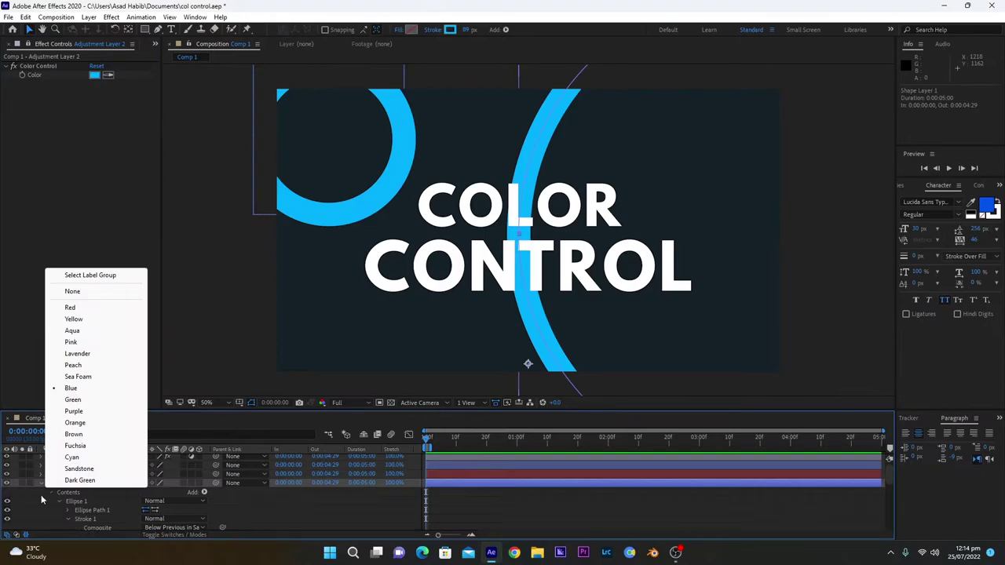
left_click(41, 493)
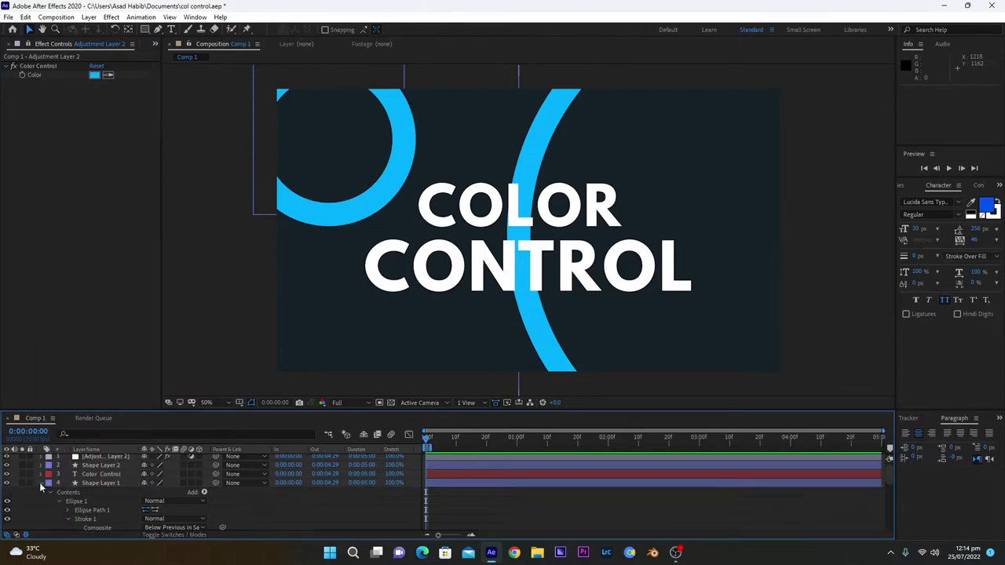
left_click(40, 485)
left_click(93, 476)
left_click(41, 476)
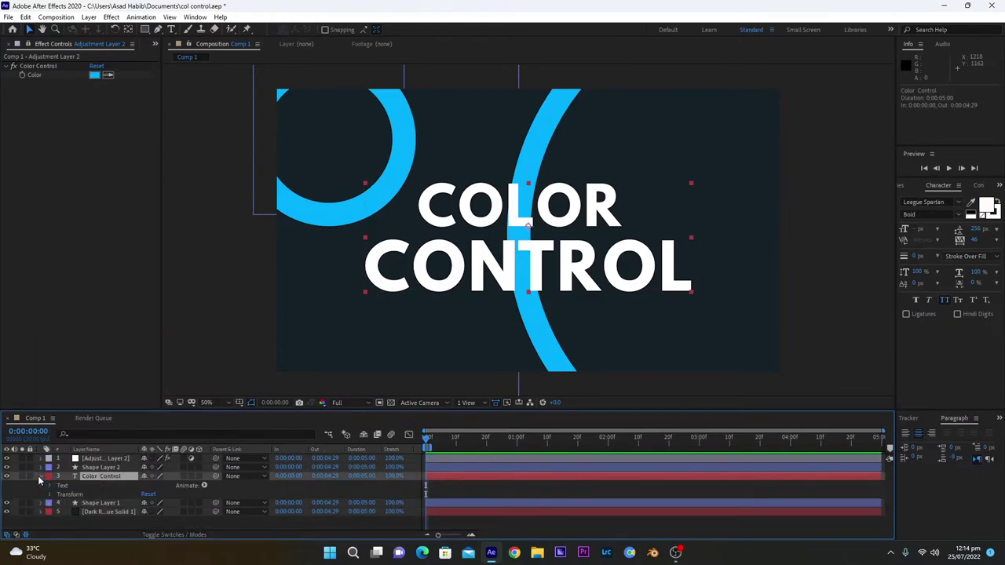
Apply a Fill effect to the Color Control text layer
left_click(50, 486)
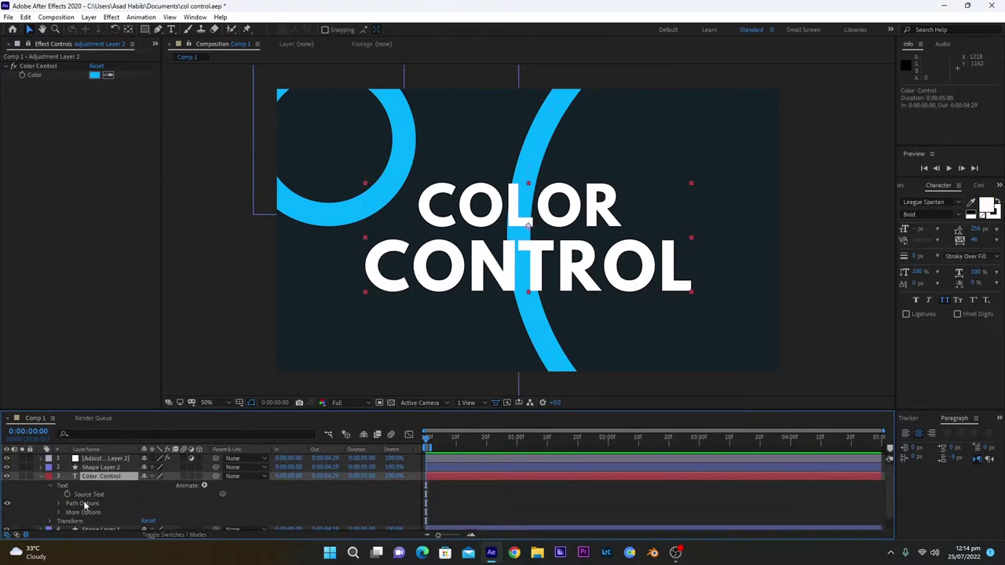
left_click(40, 476)
left_click(117, 18)
left_click(119, 19)
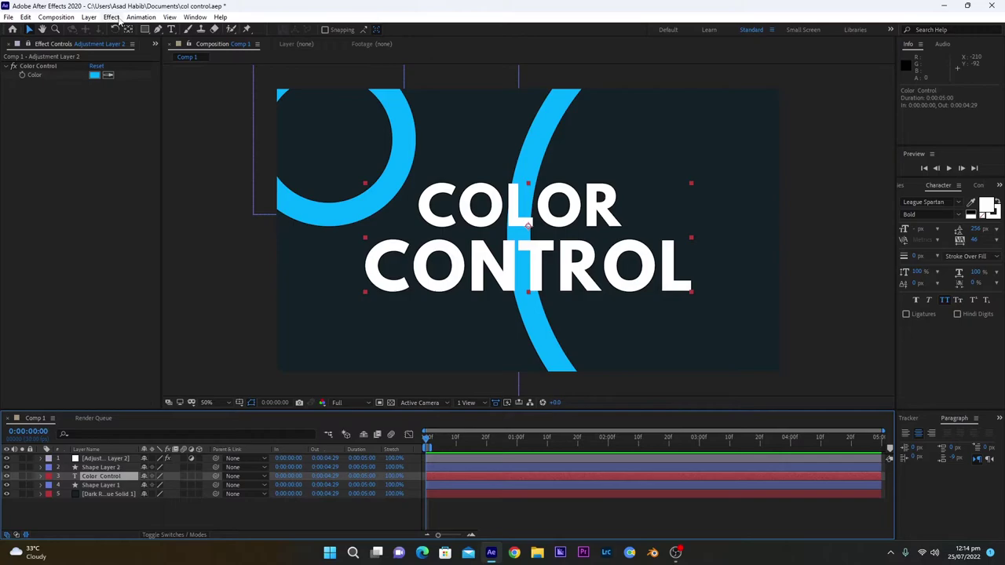
left_click(118, 19)
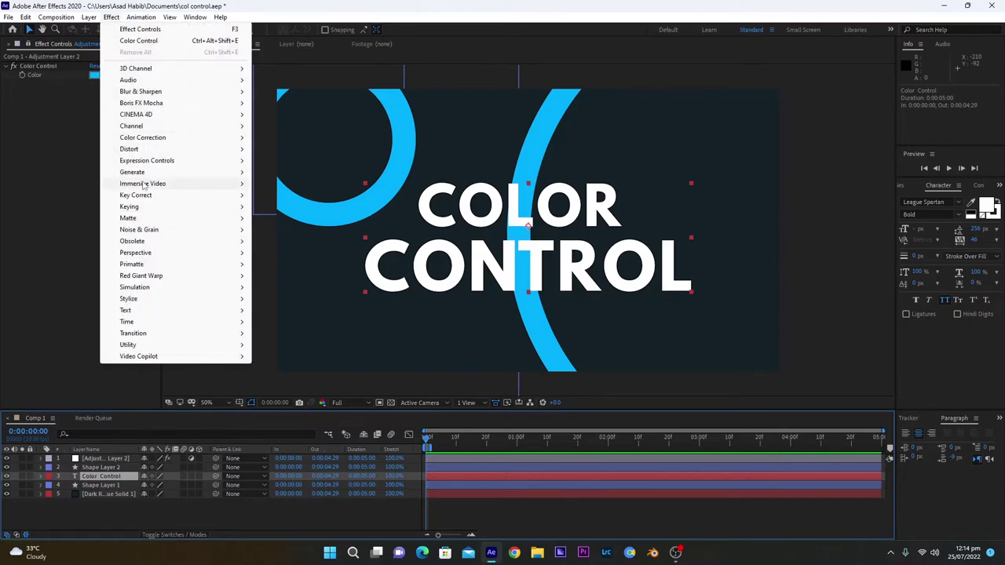
mouse_move(181, 172)
left_click(274, 345)
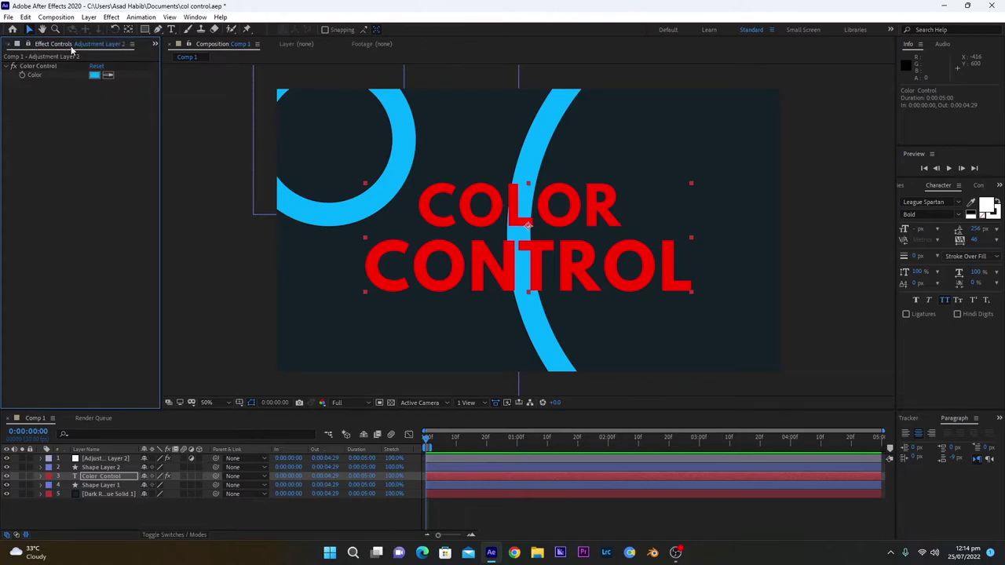
Duplicate Adjustment Layer 2's Color Control effect and link the text layer's Fill color to the copy's color with a pick-whipped expression
left_click(41, 483)
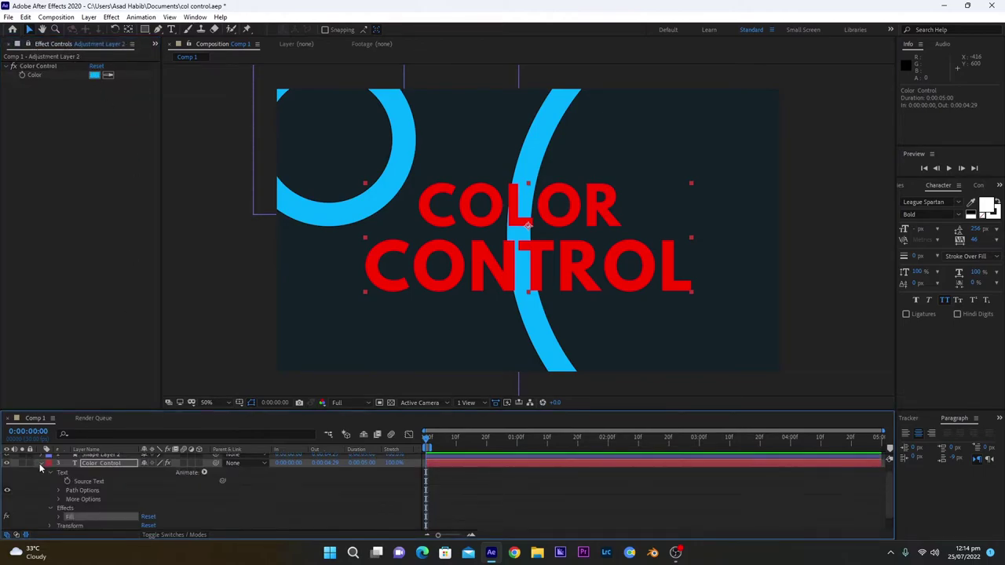
left_click(58, 518)
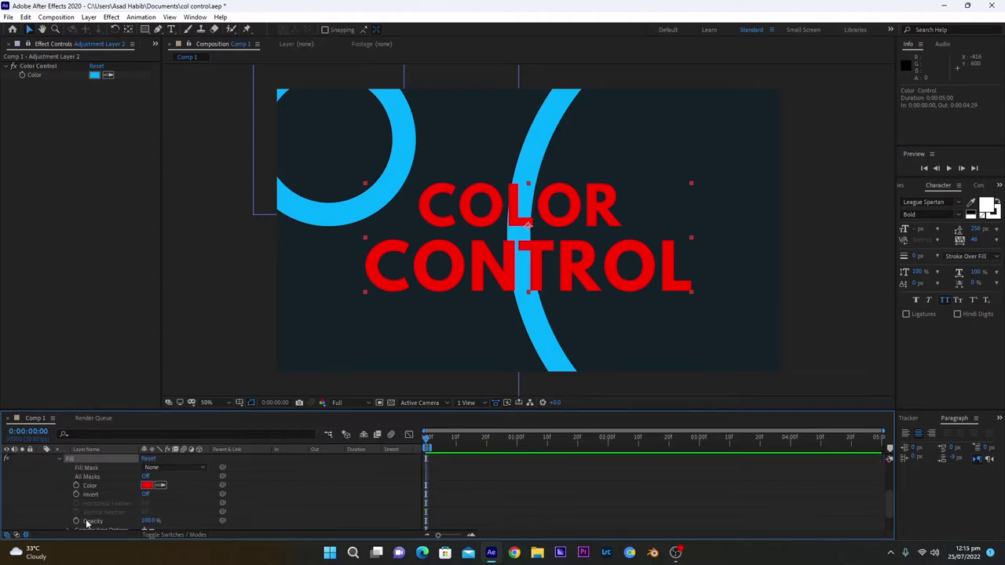
left_click(76, 485, "alt")
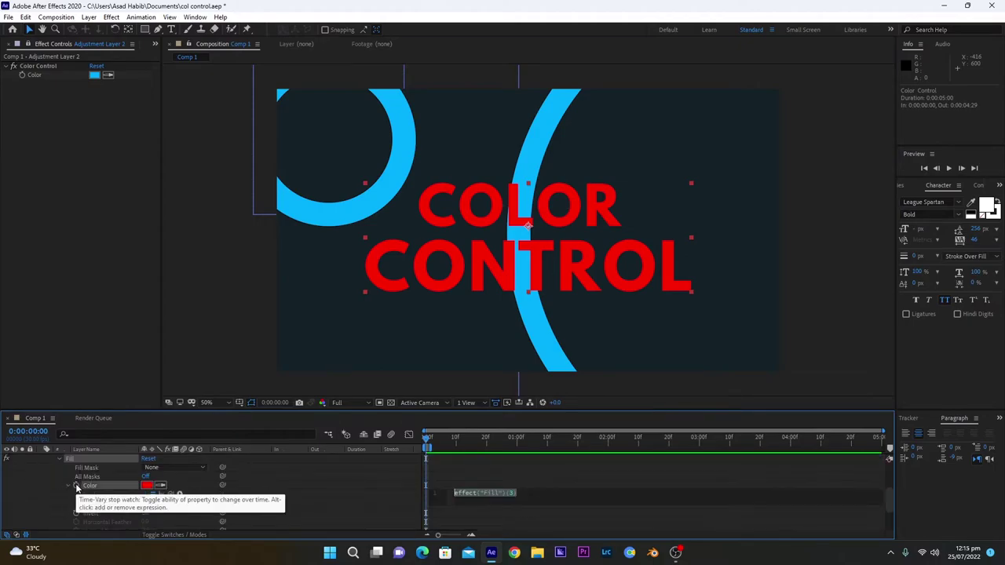
left_click_drag(179, 495, 33, 69)
key("ctrl+d")
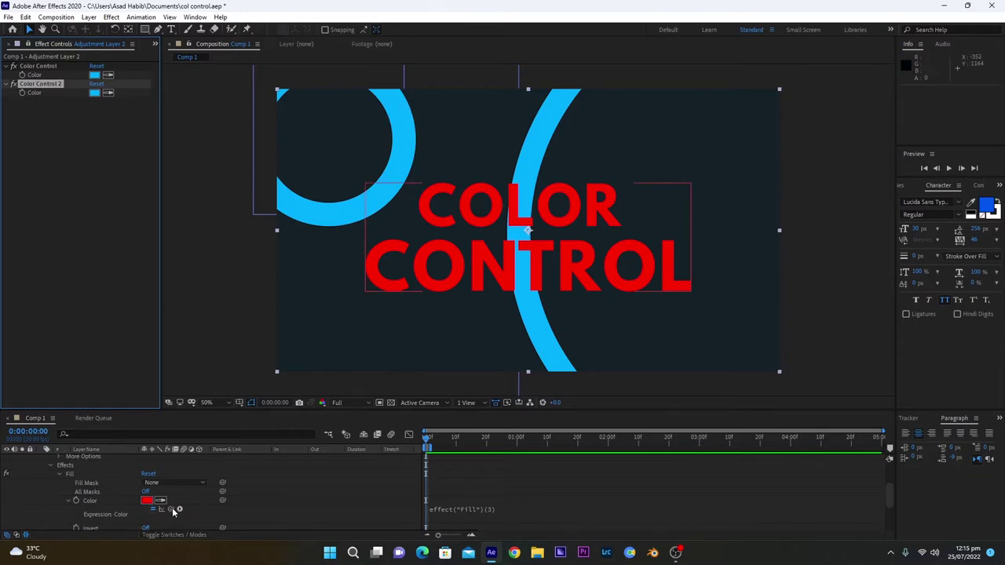
left_click_drag(174, 511, 40, 92)
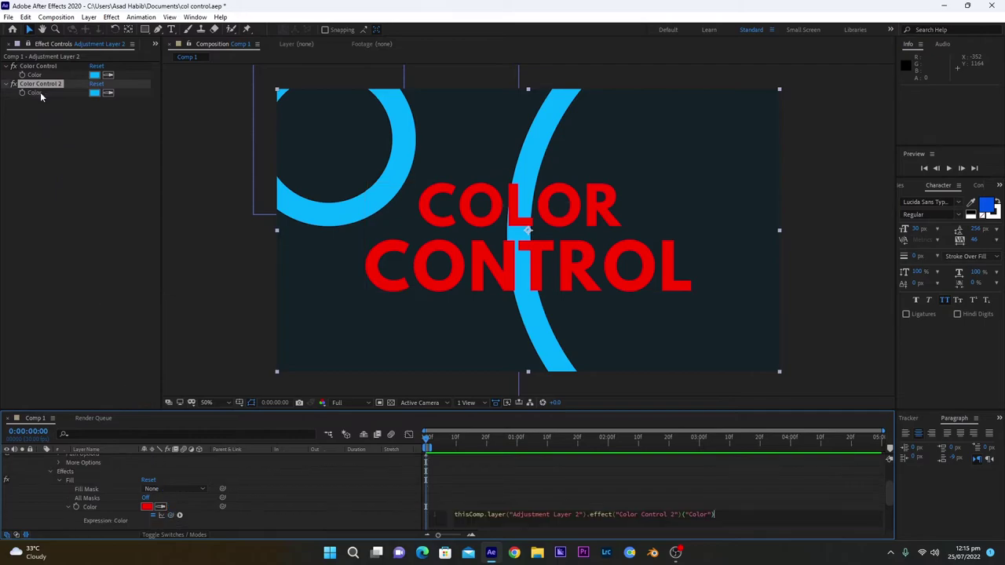
left_click(310, 499)
Set the Color Control 2 color on Adjustment Layer 2 to white
left_click(94, 93)
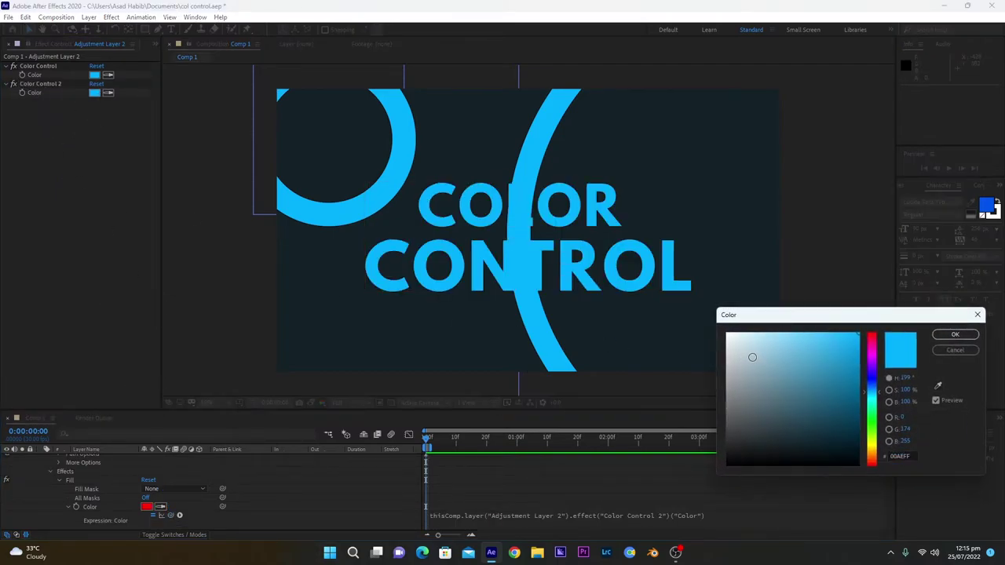
left_click_drag(753, 358, 726, 333)
left_click(970, 337)
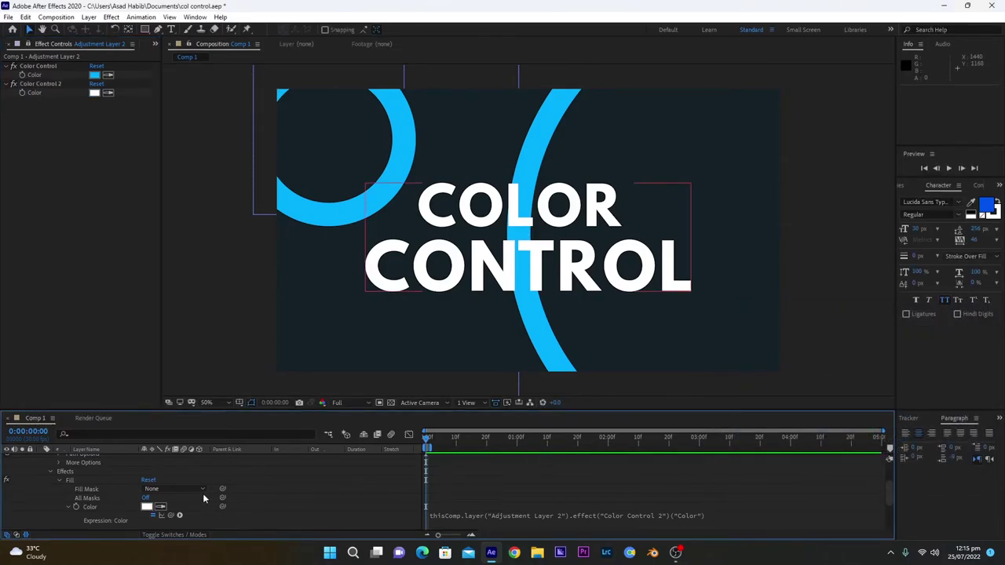
Collapse the properties of the Color Control text layer
left_click(160, 428)
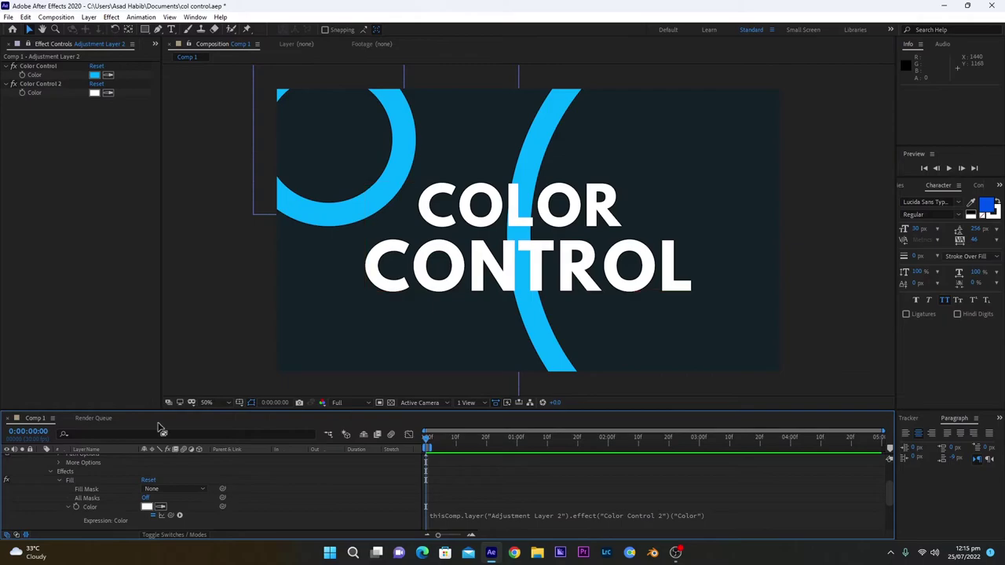
left_click(80, 518)
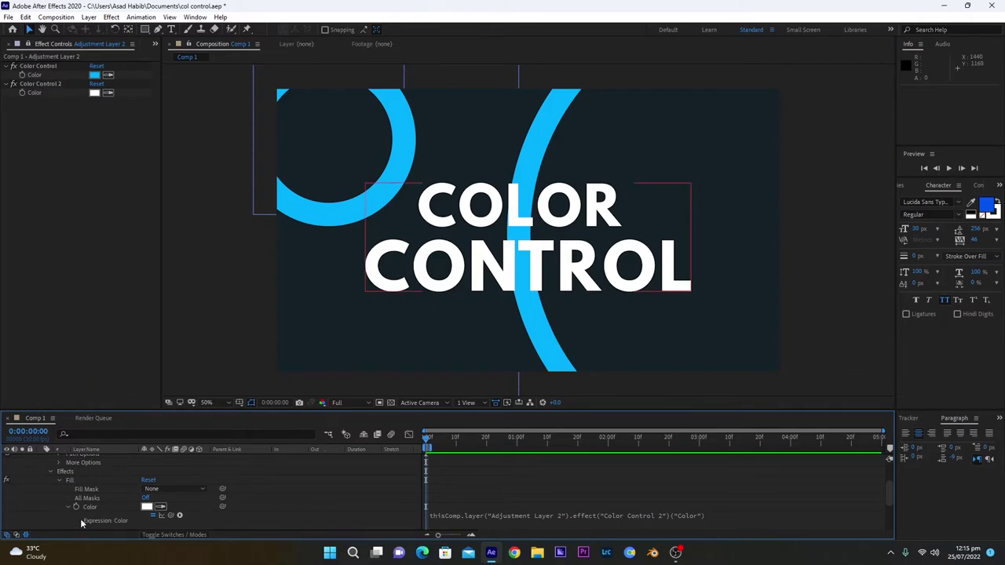
scroll(86, 495, "up", 3)
left_click(41, 477)
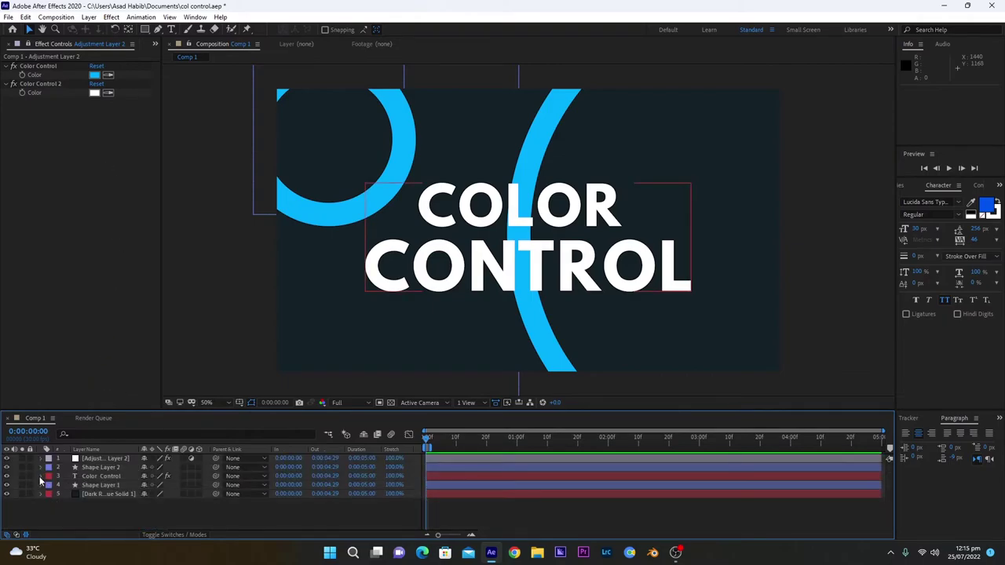
Apply a Fill effect to the Dark Royal Blue Solid 1 background layer
left_click(104, 494)
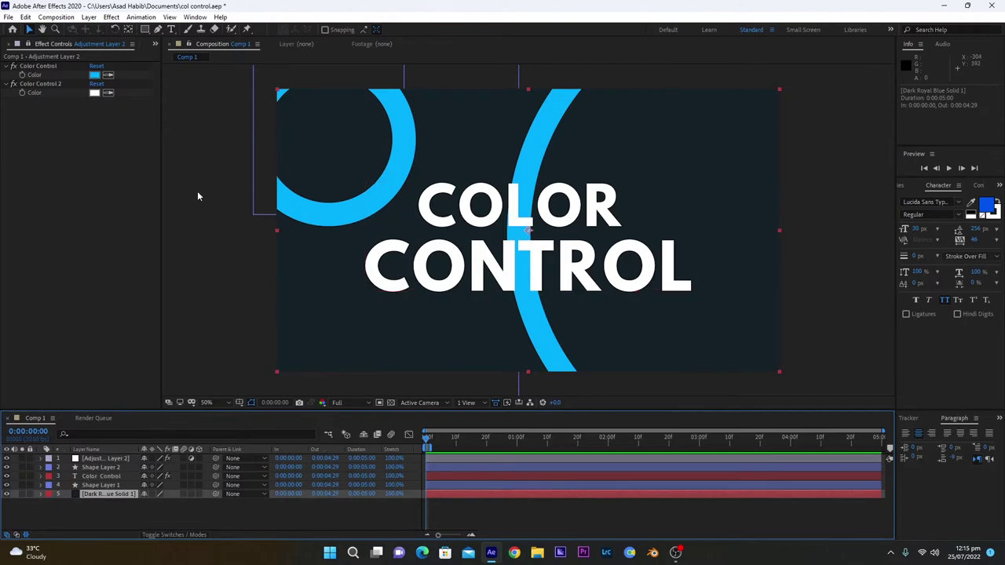
left_click(41, 495)
left_click(114, 17)
left_click(124, 40)
Duplicate Color Control 2 on Adjustment Layer 2 and link the background solid's Fill color to the copy's color with a pick-whipped expression
left_click(155, 43)
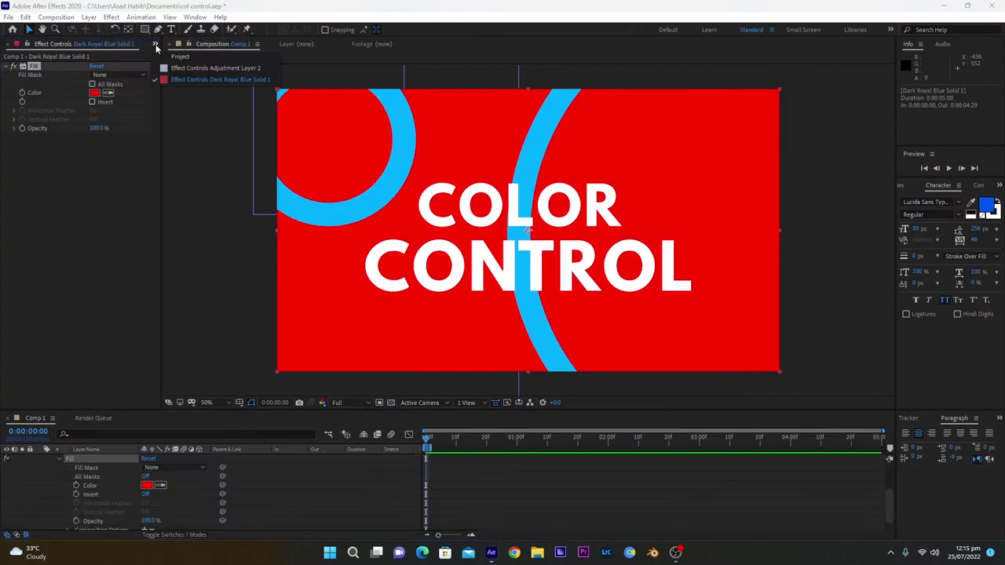
left_click(204, 69)
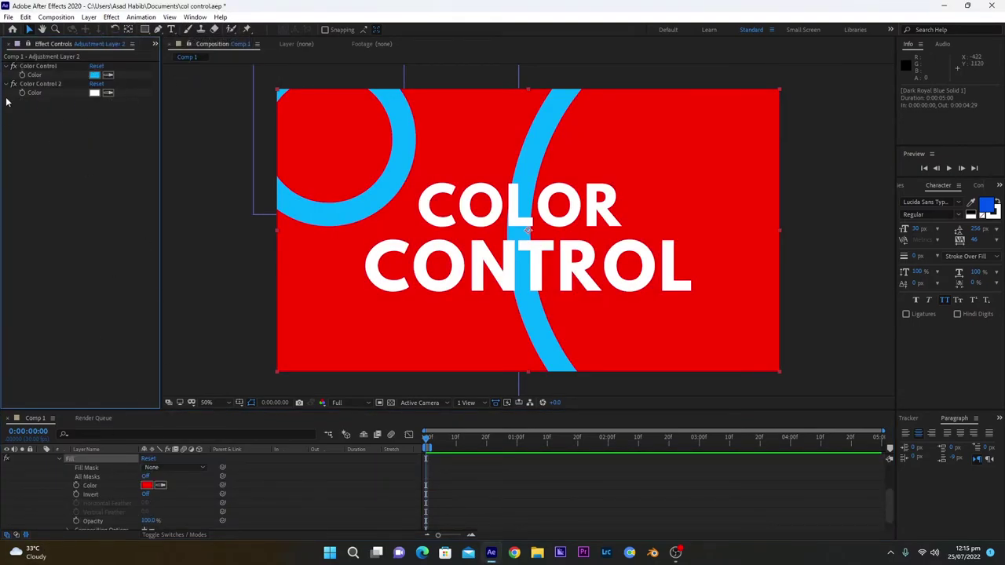
left_click(47, 84)
key("ctrl+d")
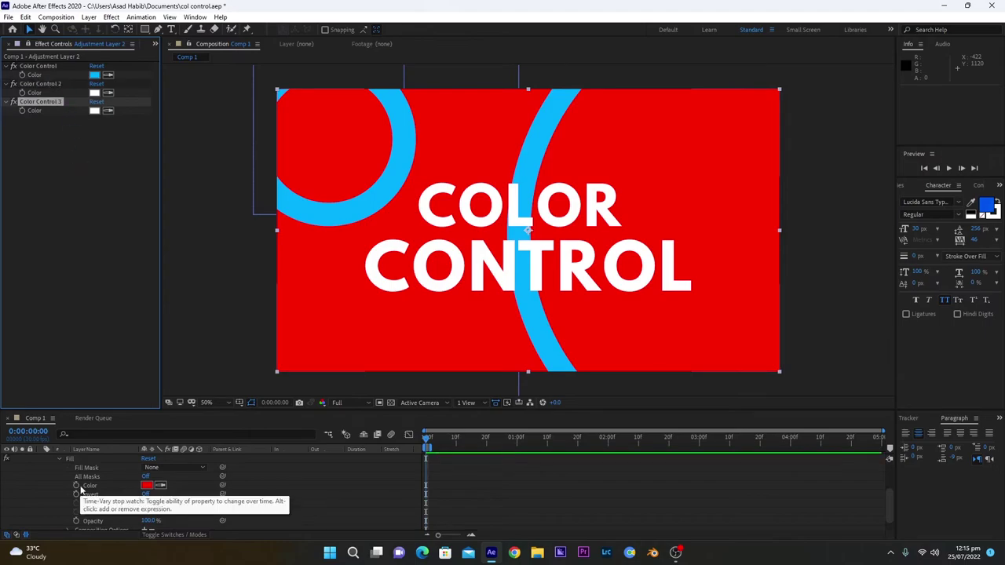
left_click(76, 485, "alt")
left_click_drag(179, 494, 40, 115)
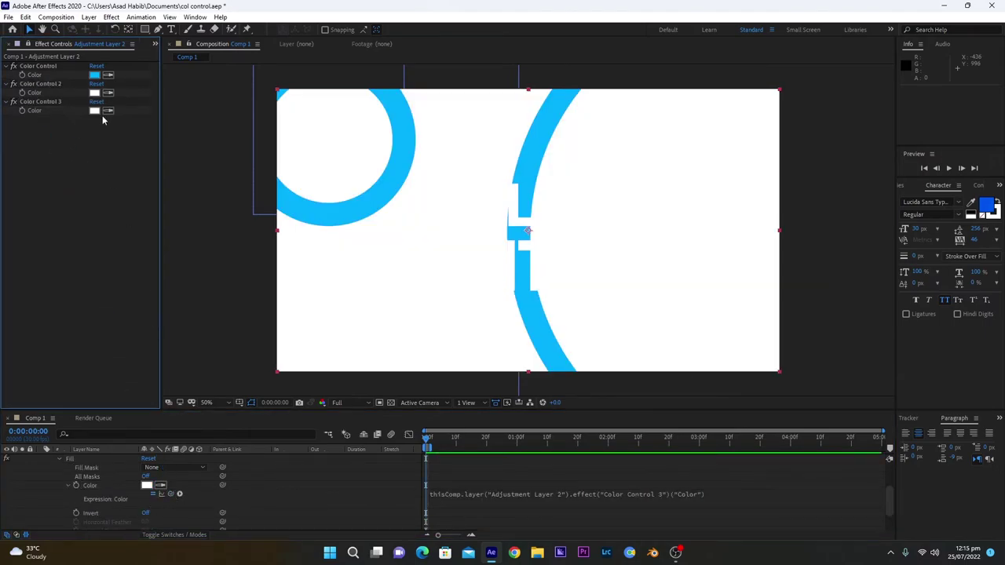
Set the Color Control 3 color on Adjustment Layer 2 to a near-black dark blue
left_click(95, 111)
left_click_drag(819, 451, 788, 456)
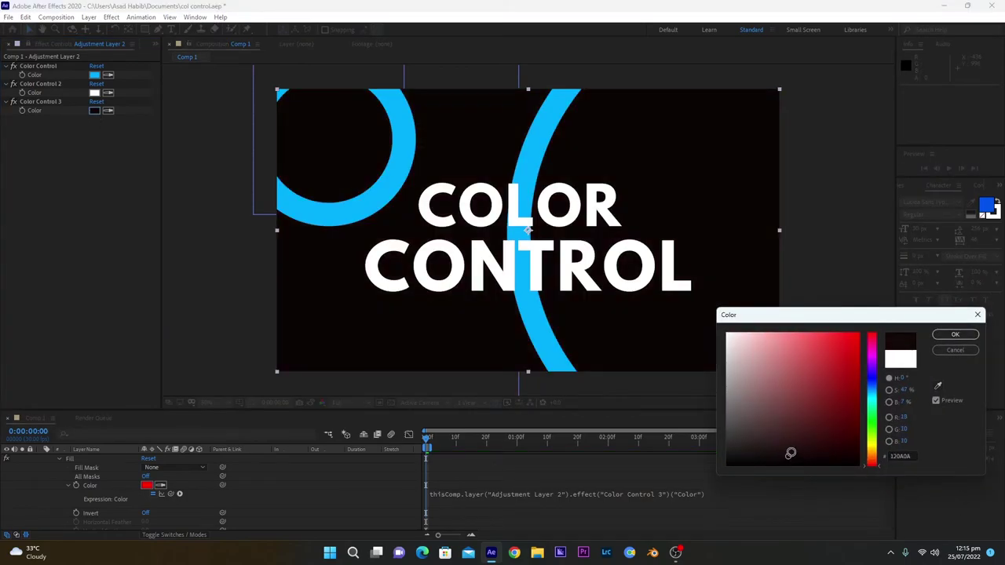
left_click_drag(879, 383, 875, 384)
left_click(951, 351)
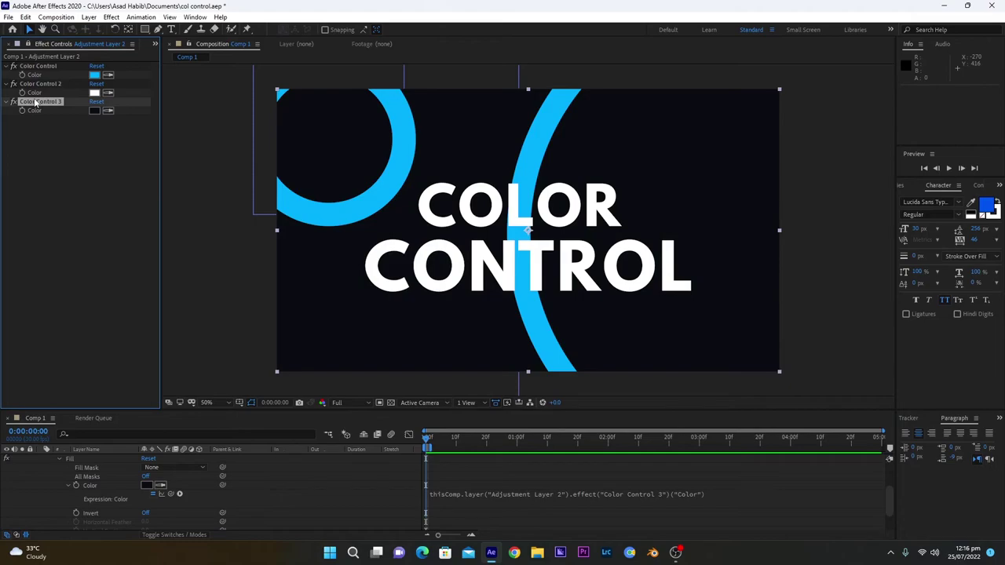
Rename the Color Control 3 effect on Adjustment Layer 2 as bg
key("Return")
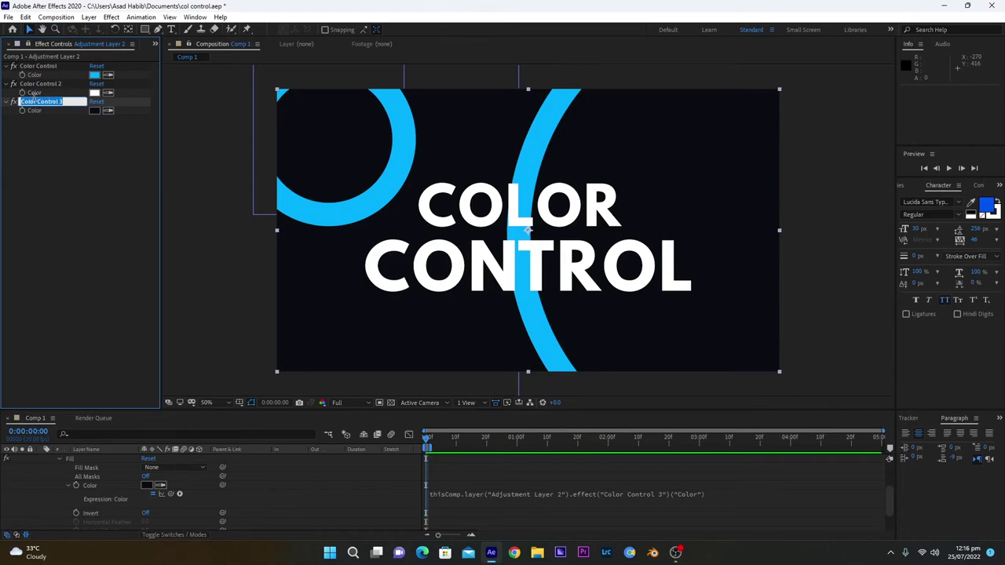
type("Bg")
key("Return")
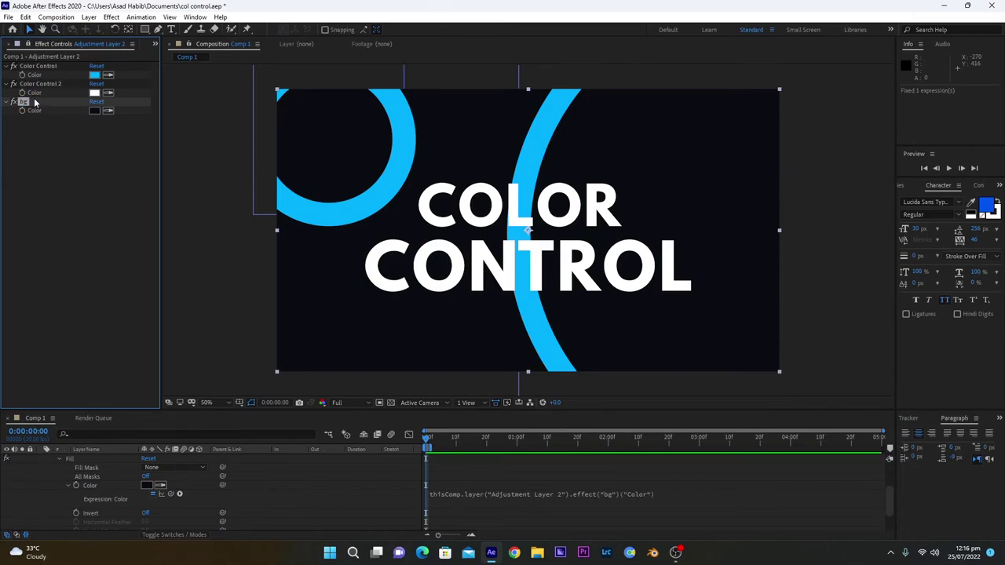
Rename the Color Control 2 effect on Adjustment Layer 2 as text
left_click(37, 84)
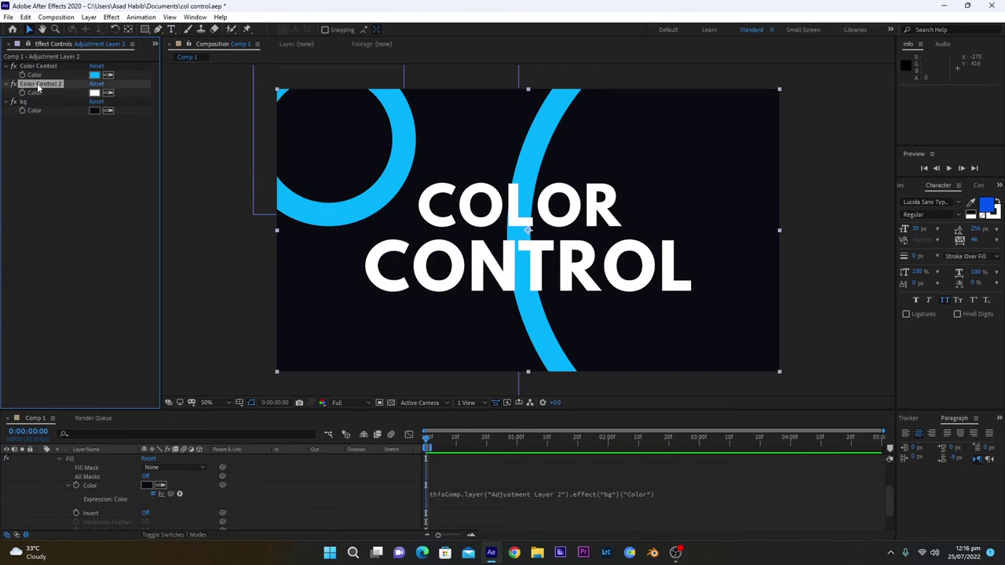
key("Return")
type("c")
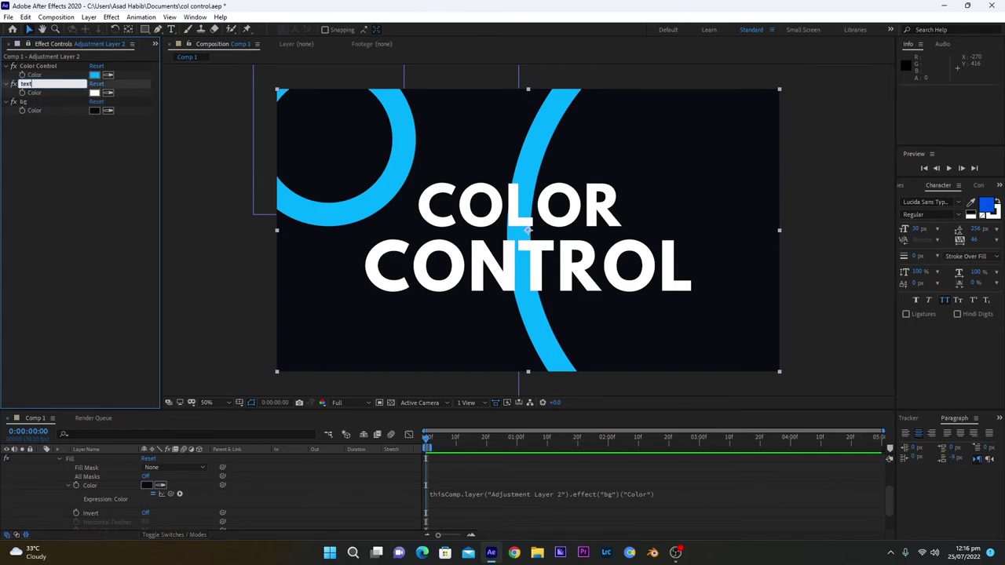
type("ext")
key("Return")
Rename the first Color Control effect on Adjustment Layer 2 as shape
left_click(36, 65)
key("Return")
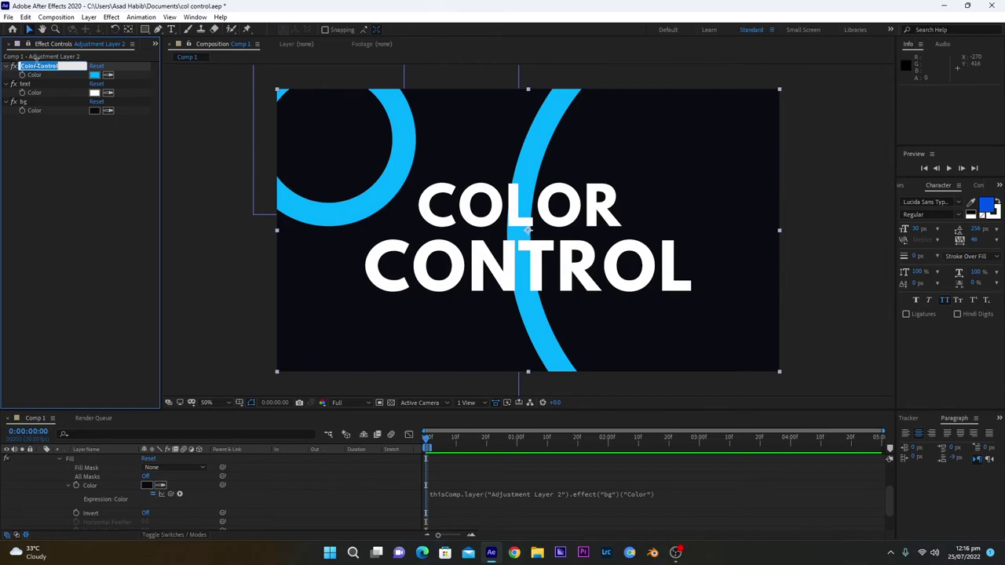
type("c")
type("hape")
key("Return")
Deselect the effects and collapse the properties of the Dark Royal Blue Solid 1 layer
left_click(53, 160)
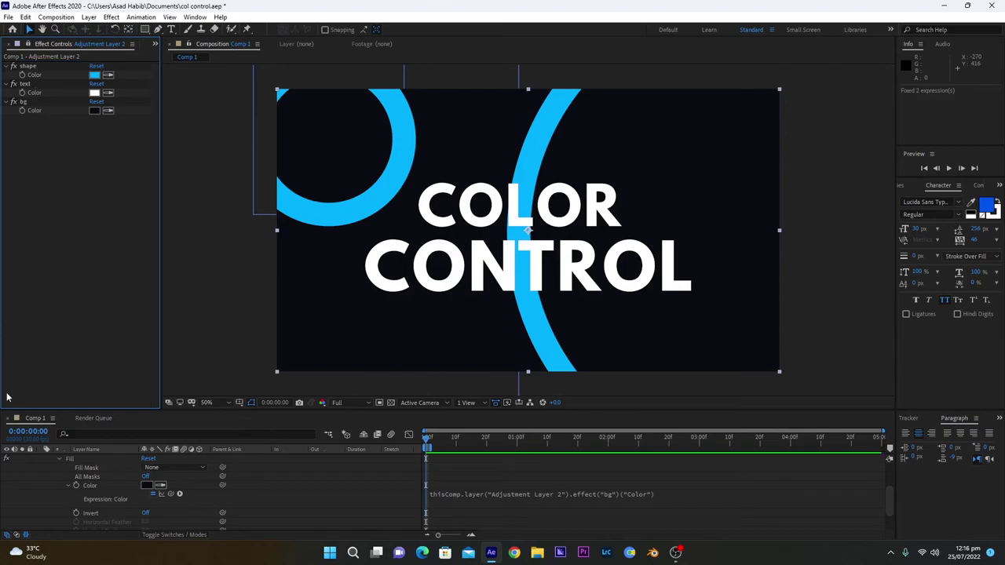
scroll(55, 476, "up", 2)
left_click(39, 495)
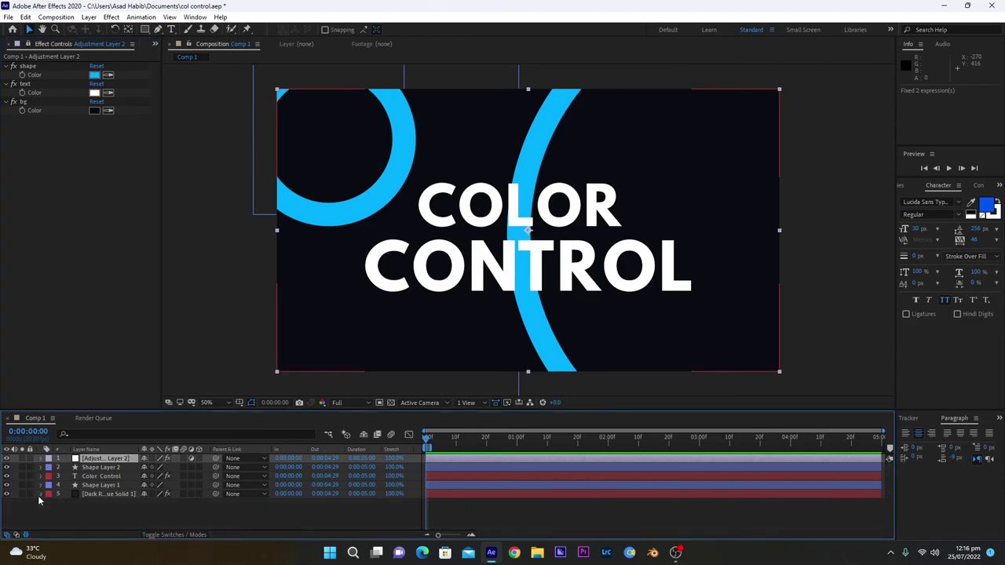